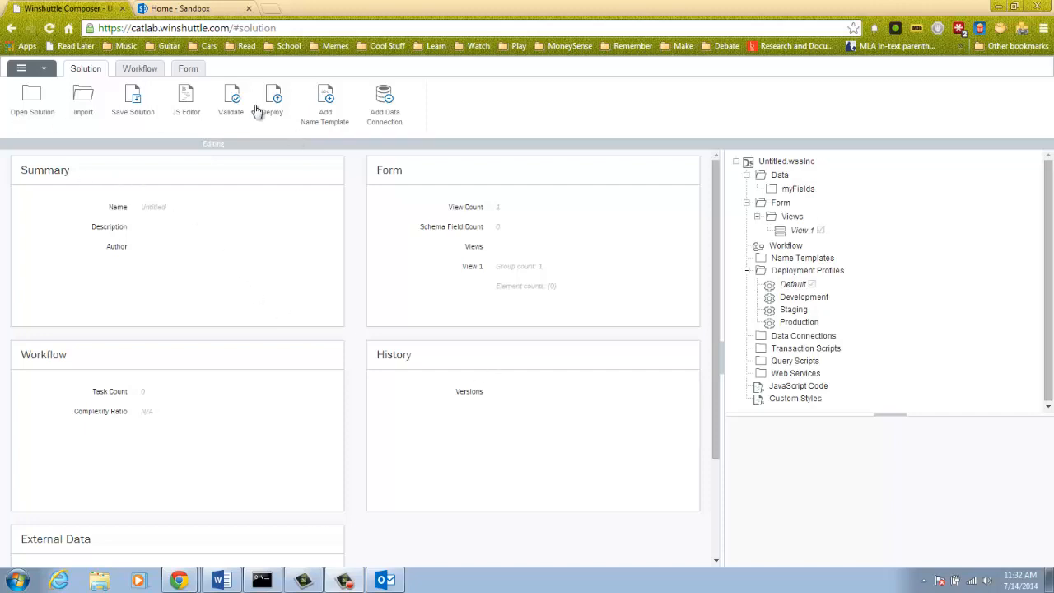
{"action": "left_click", "coordinate": [139, 69]}
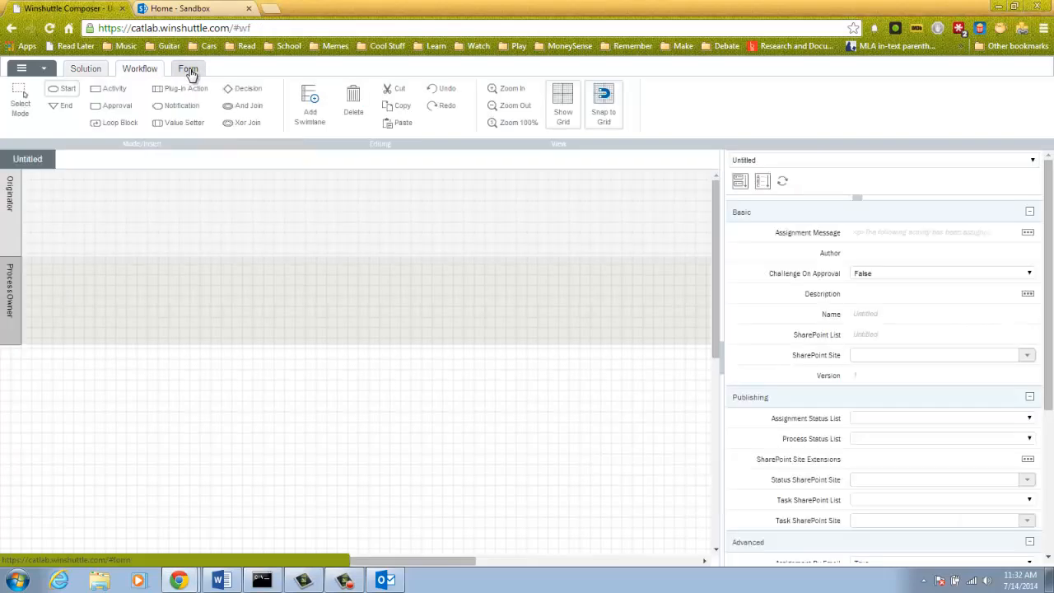
{"action": "left_click", "coordinate": [188, 70]}
{"action": "left_click", "coordinate": [86, 69]}
- Start a new solution with the New Solution Wizard and name it ComposerDemo
{"action": "left_click", "coordinate": [27, 72]}
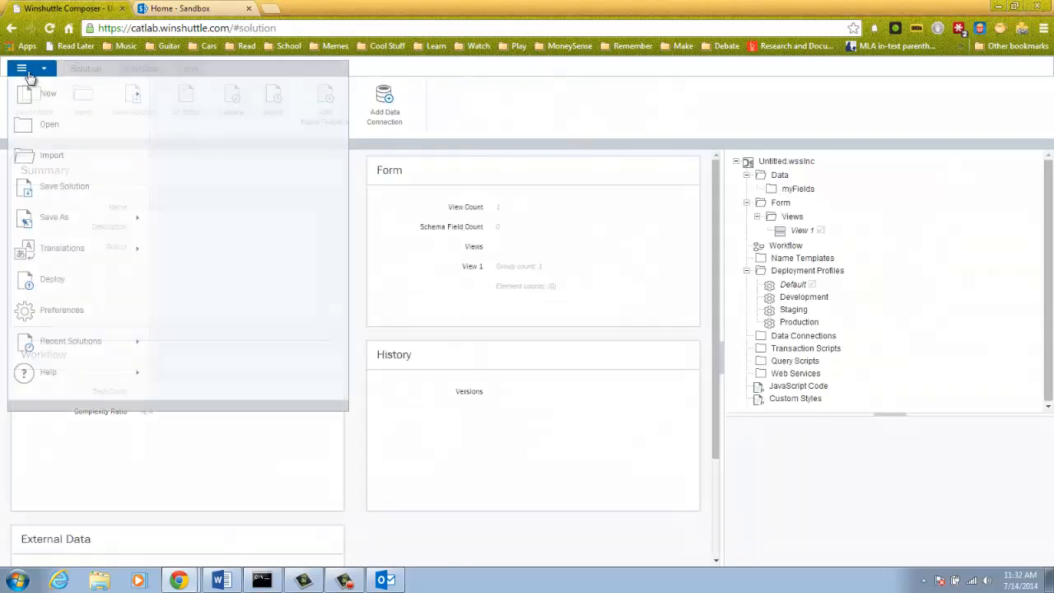
{"action": "mouse_move", "coordinate": [113, 106]}
{"action": "left_click", "coordinate": [191, 122]}
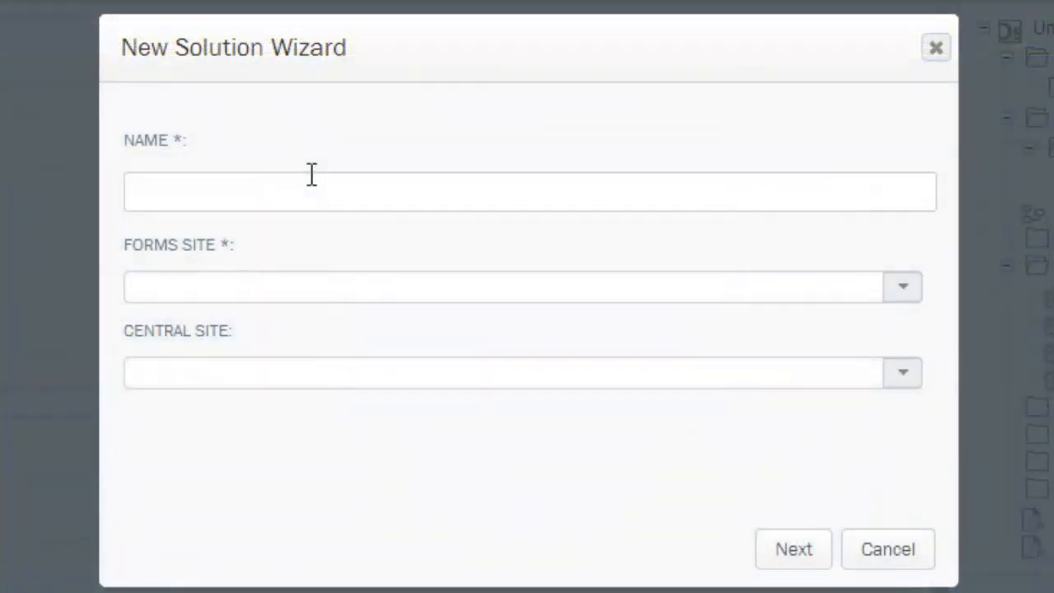
{"action": "type", "text": "ComposerDem"}
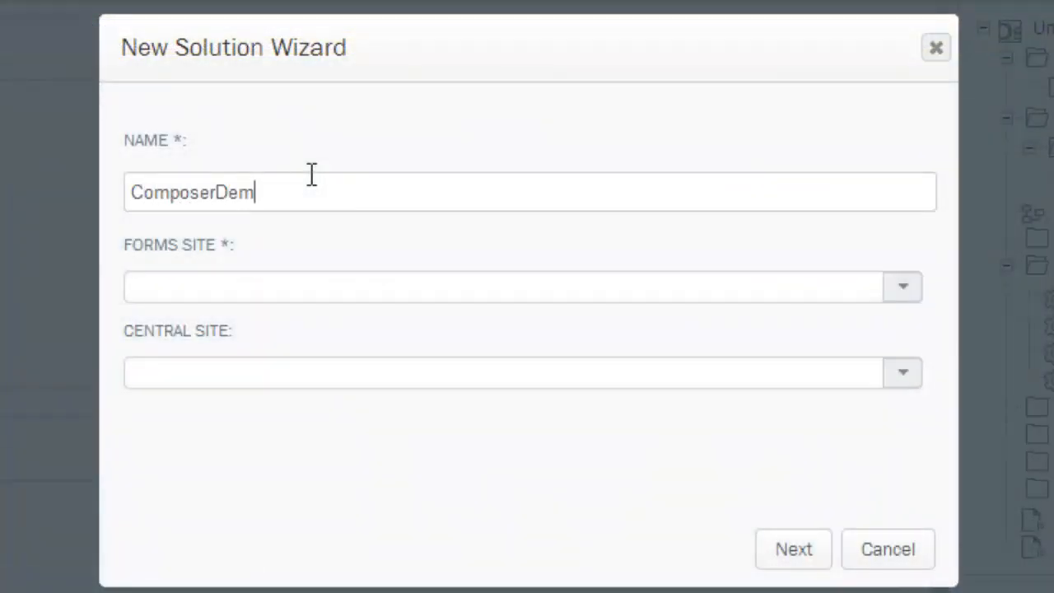
{"action": "type", "text": "o"}
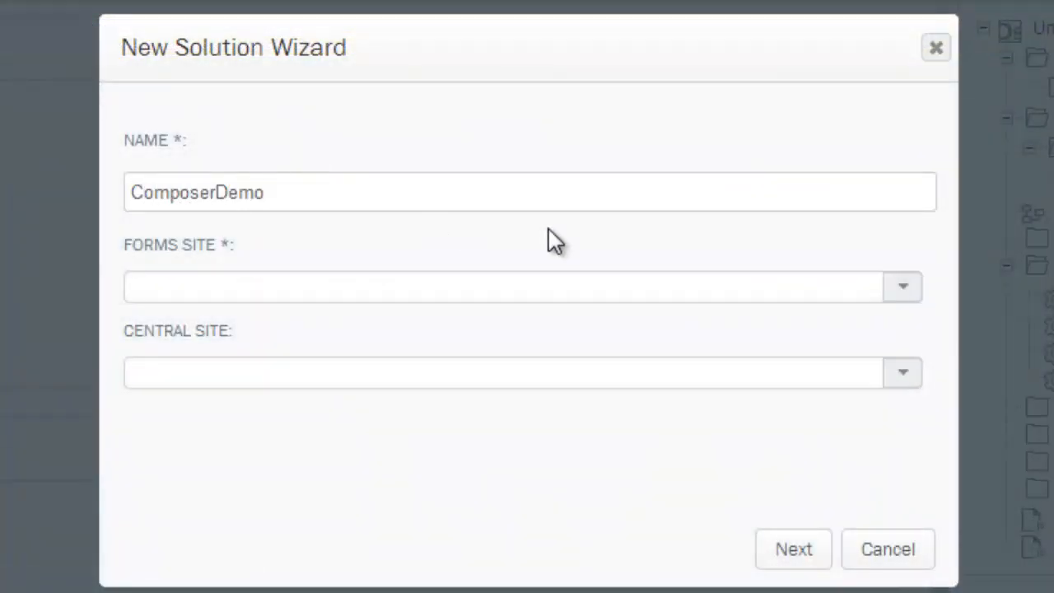
{"action": "left_click", "coordinate": [902, 288]}
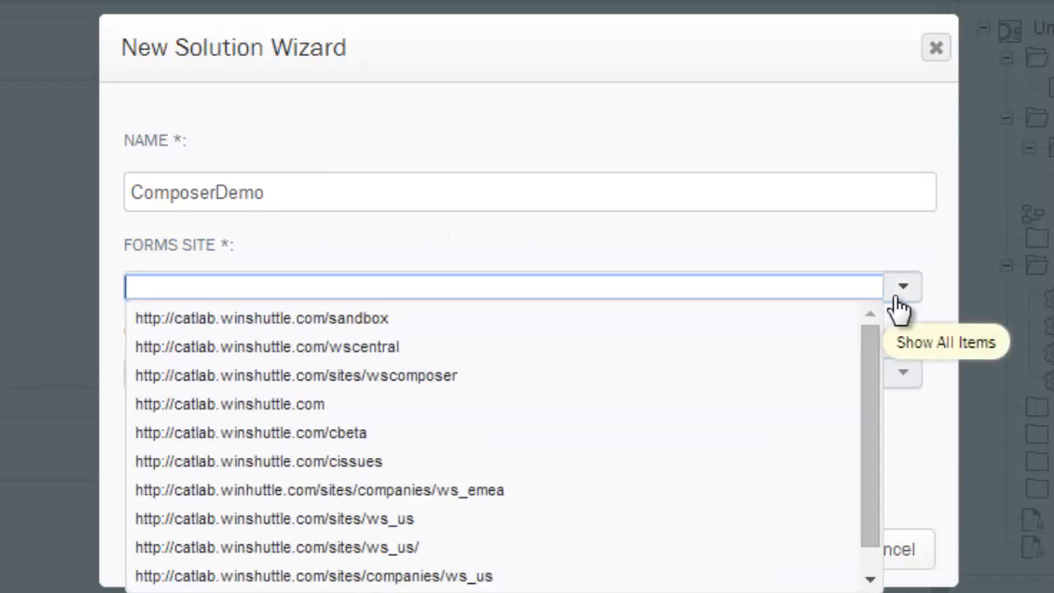
{"action": "left_click", "coordinate": [387, 318]}
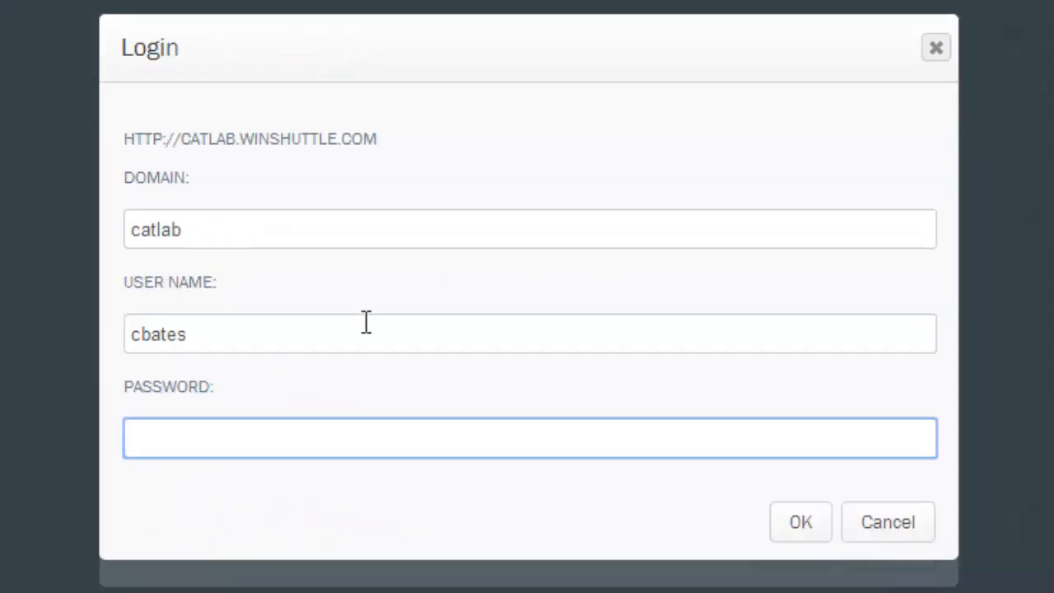
{"action": "type", "text": "•••••••••"}
{"action": "left_click", "coordinate": [789, 527]}
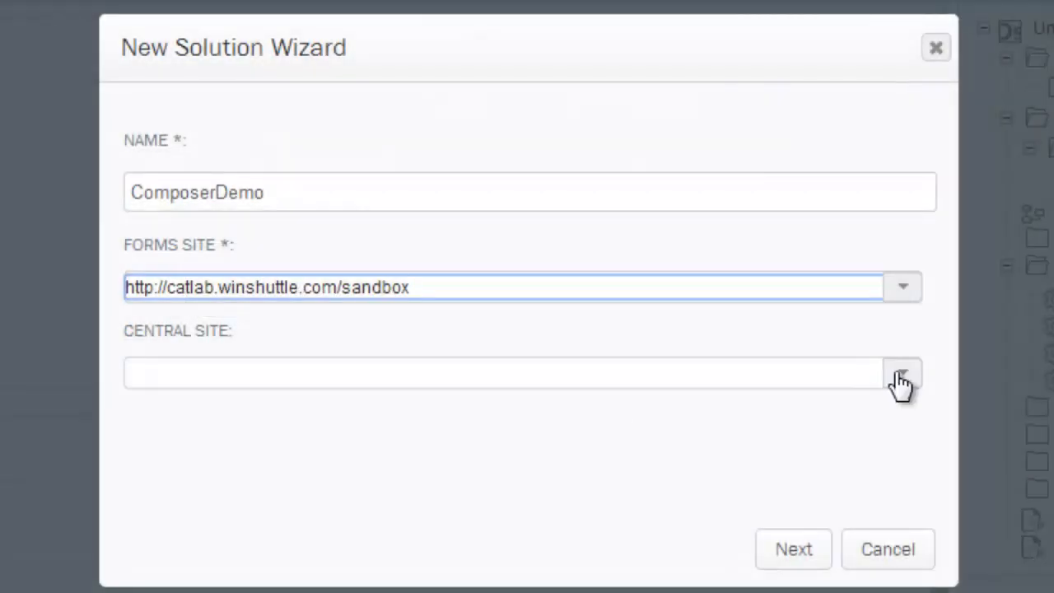
{"action": "left_click", "coordinate": [902, 375]}
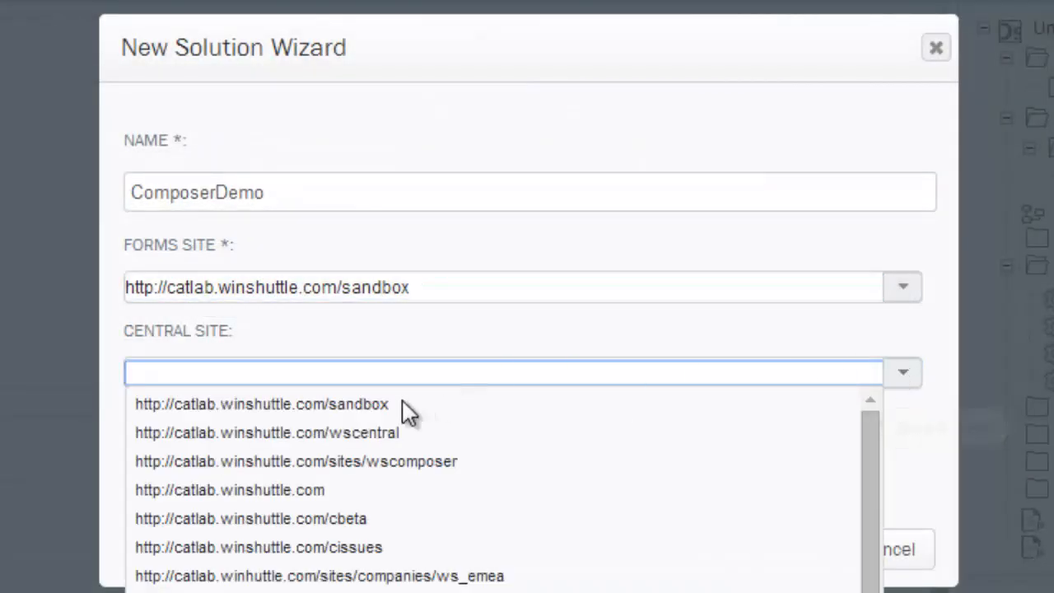
{"action": "left_click", "coordinate": [349, 432]}
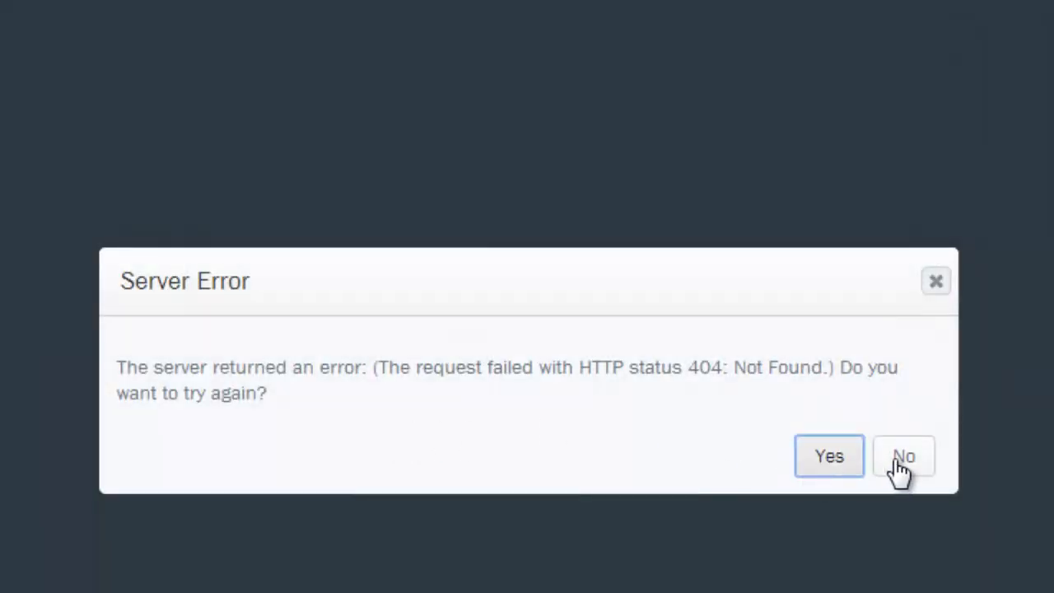
{"action": "left_click", "coordinate": [925, 457]}
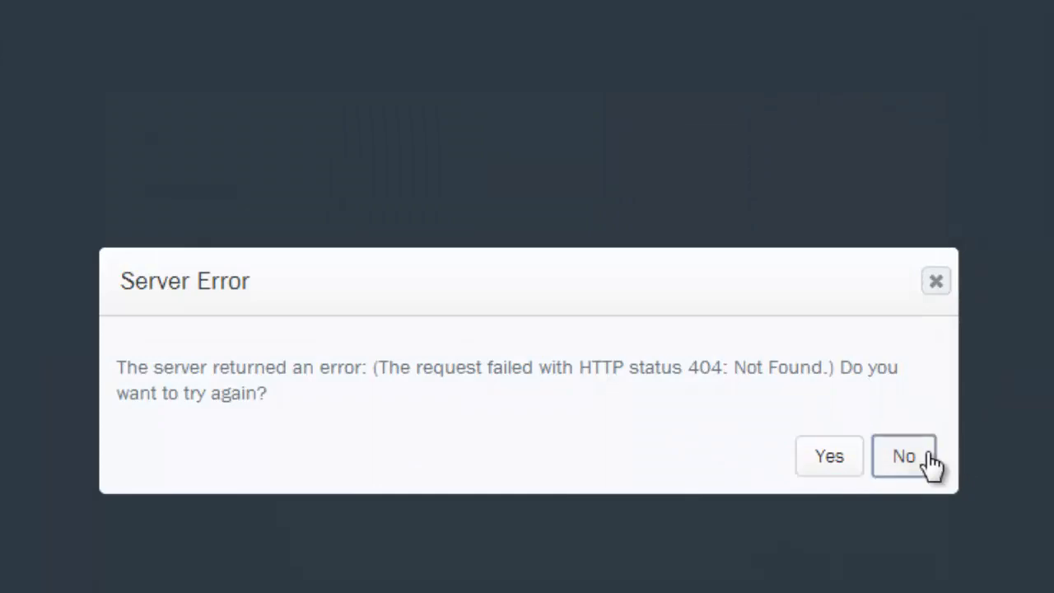
{"action": "left_click", "coordinate": [911, 459]}
{"action": "left_click", "coordinate": [903, 460]}
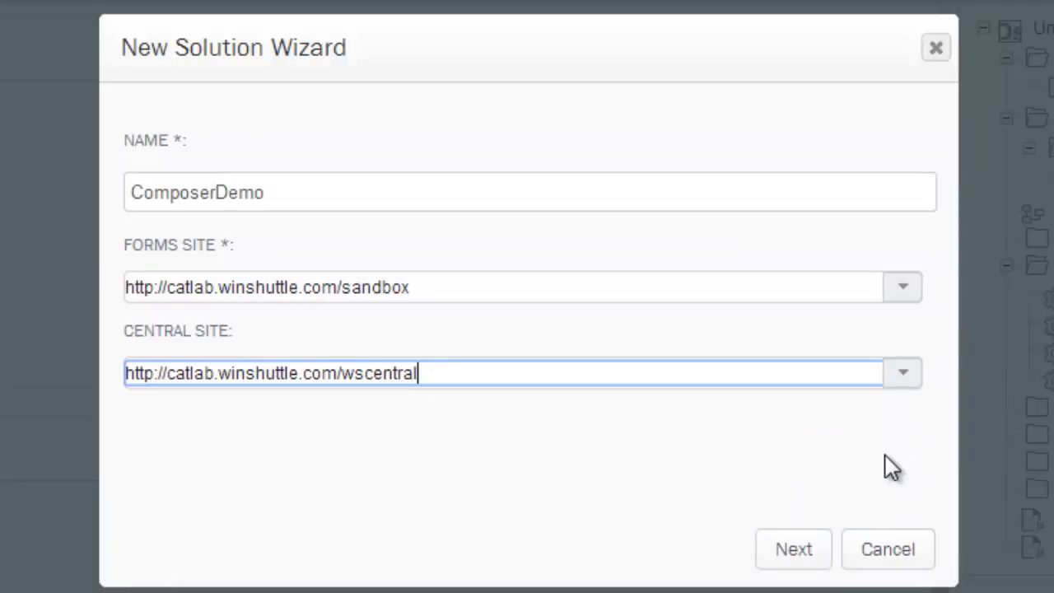
{"action": "left_click", "coordinate": [793, 563]}
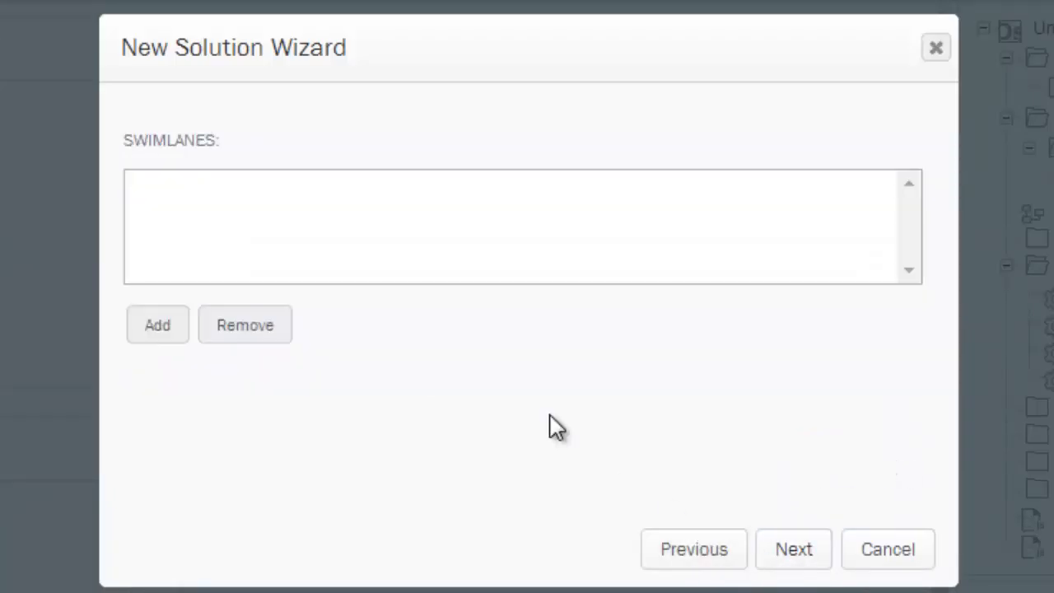
- Add a swimlane named Manager of type Person From Role, using the role Group 1
{"action": "left_click", "coordinate": [138, 325]}
{"action": "left_click", "coordinate": [212, 190]}
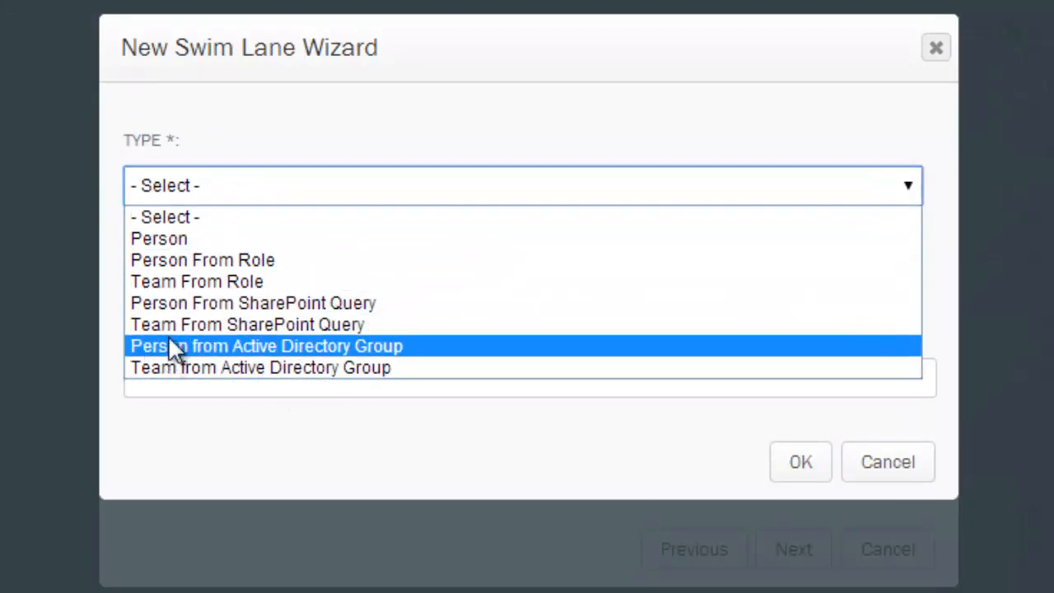
{"action": "left_click", "coordinate": [206, 264]}
{"action": "left_click", "coordinate": [222, 288]}
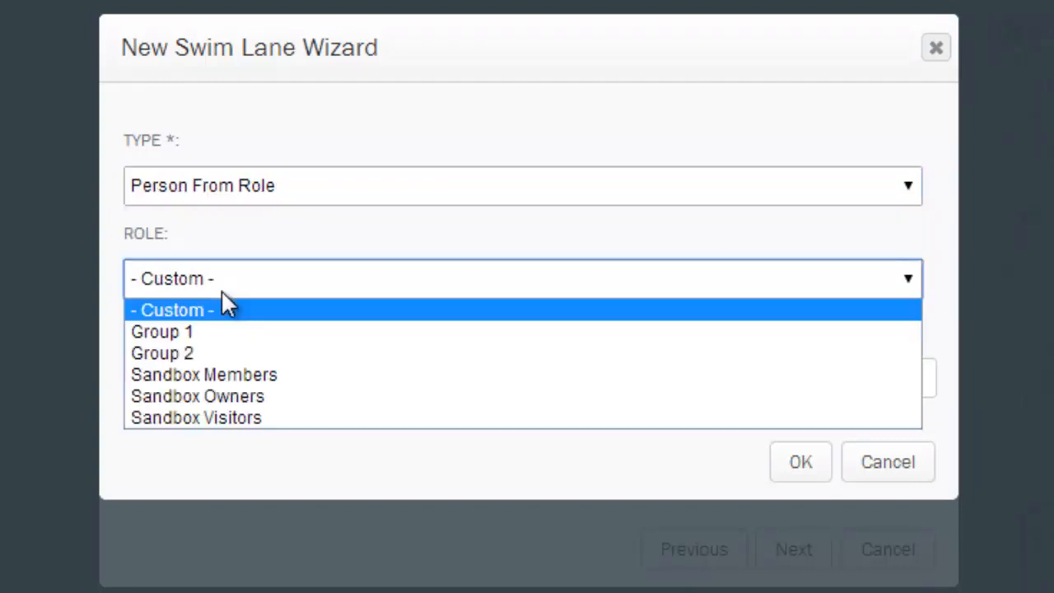
{"action": "left_click", "coordinate": [210, 331]}
{"action": "left_click", "coordinate": [172, 366]}
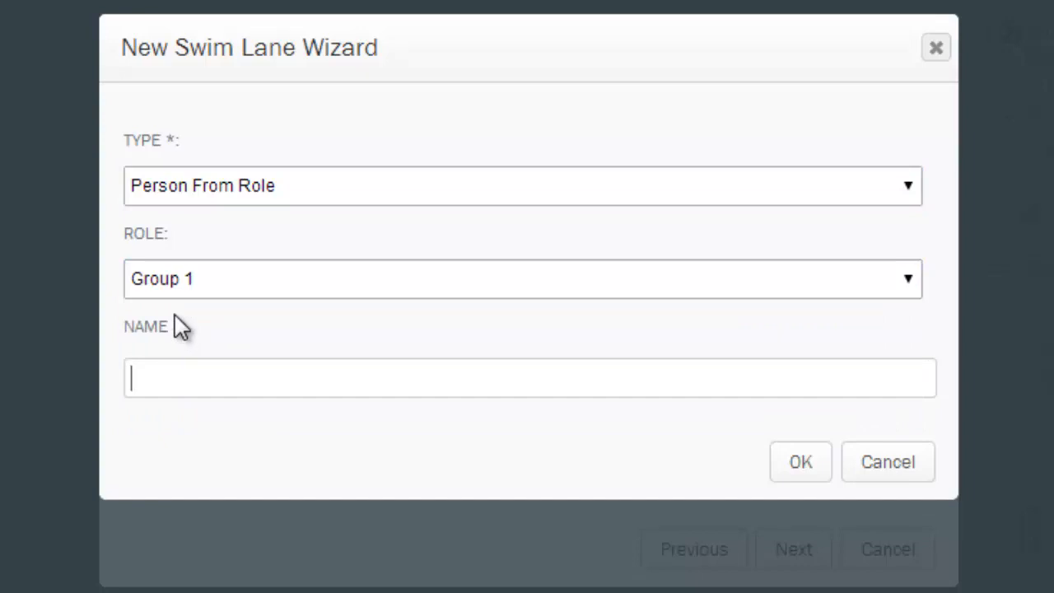
{"action": "type", "text": "Manager"}
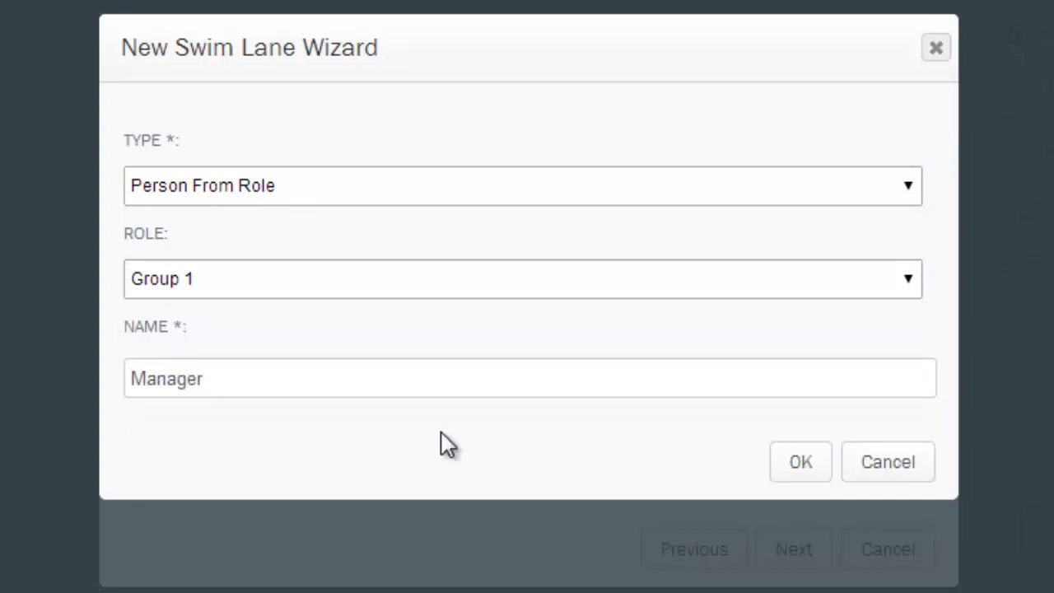
{"action": "left_click", "coordinate": [779, 465]}
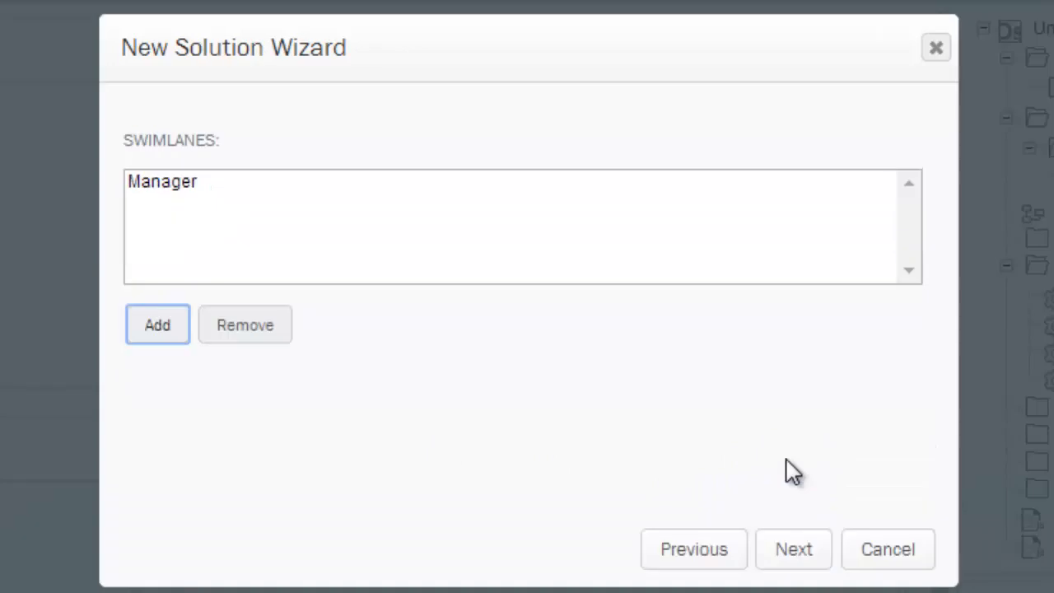
- Add a Person From Role swimlane named Director for the role Group 2 and continue to the data connections
{"action": "left_click", "coordinate": [172, 331]}
{"action": "left_click", "coordinate": [301, 204]}
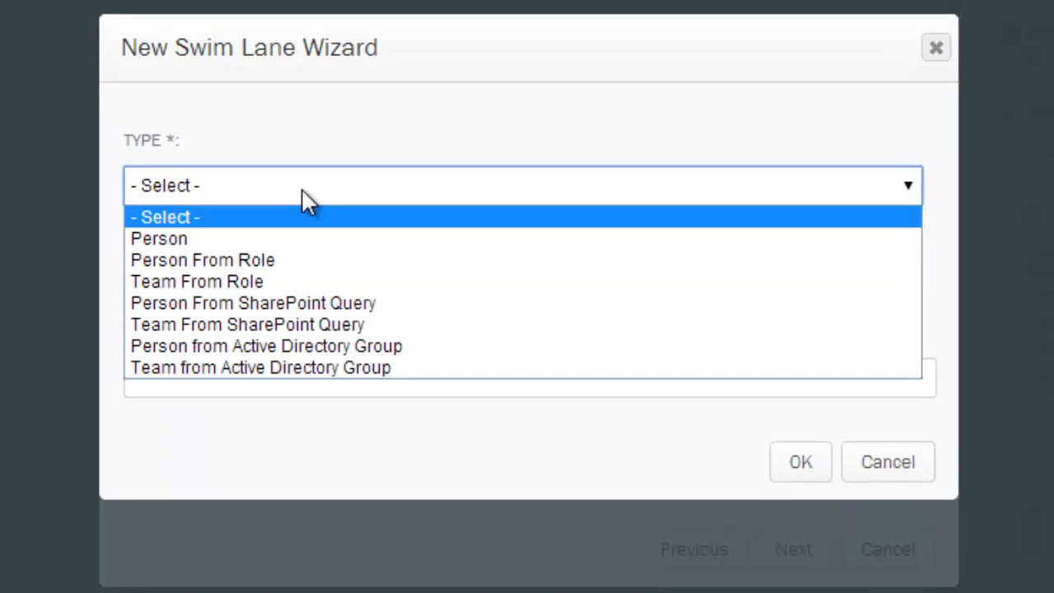
{"action": "left_click", "coordinate": [289, 260]}
{"action": "left_click", "coordinate": [292, 275]}
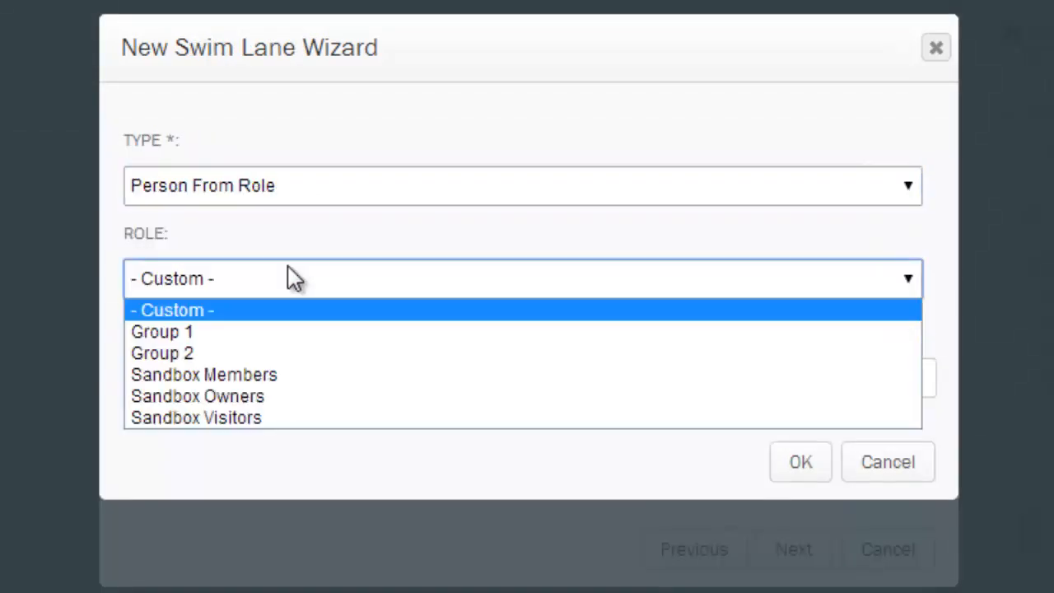
{"action": "left_click", "coordinate": [264, 354]}
{"action": "left_click", "coordinate": [239, 378]}
{"action": "type", "text": "Director"}
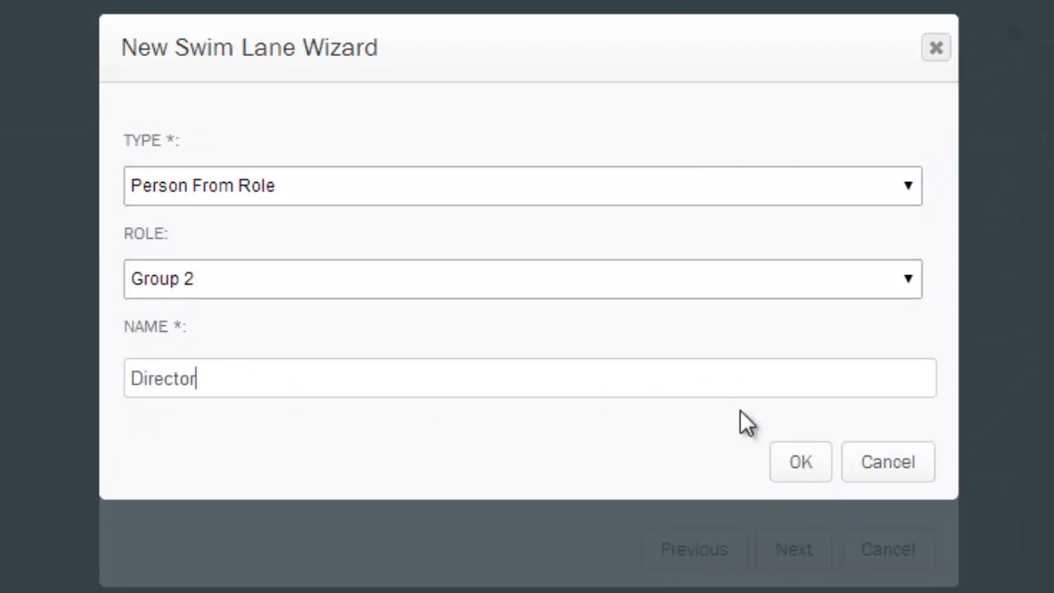
{"action": "left_click", "coordinate": [787, 459]}
{"action": "left_click", "coordinate": [789, 562]}
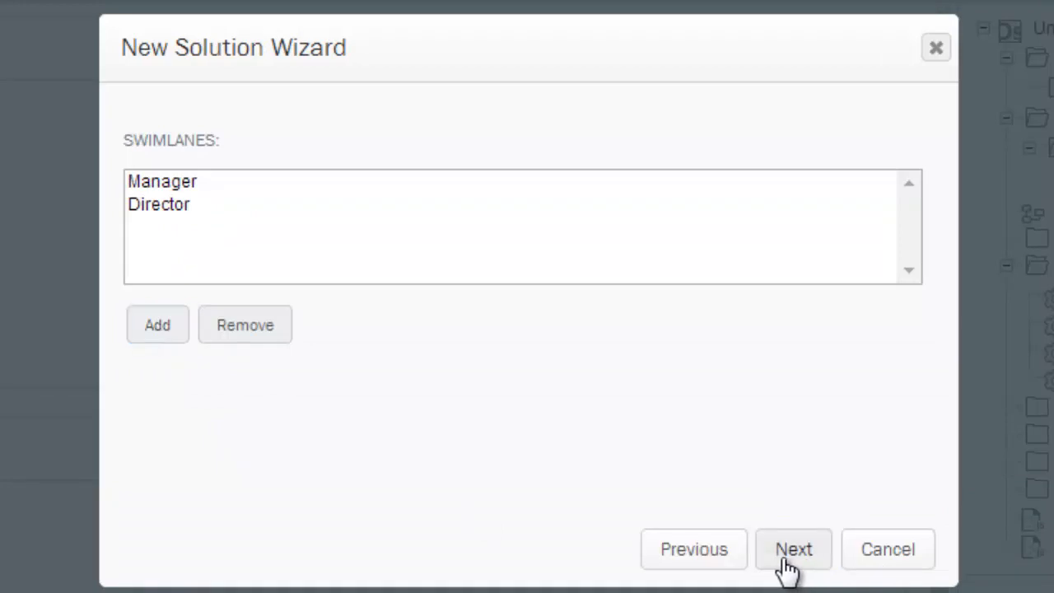
- Start a new data connection and set its type to SharePoint Library or List
{"action": "left_click", "coordinate": [157, 334]}
{"action": "left_click", "coordinate": [231, 294]}
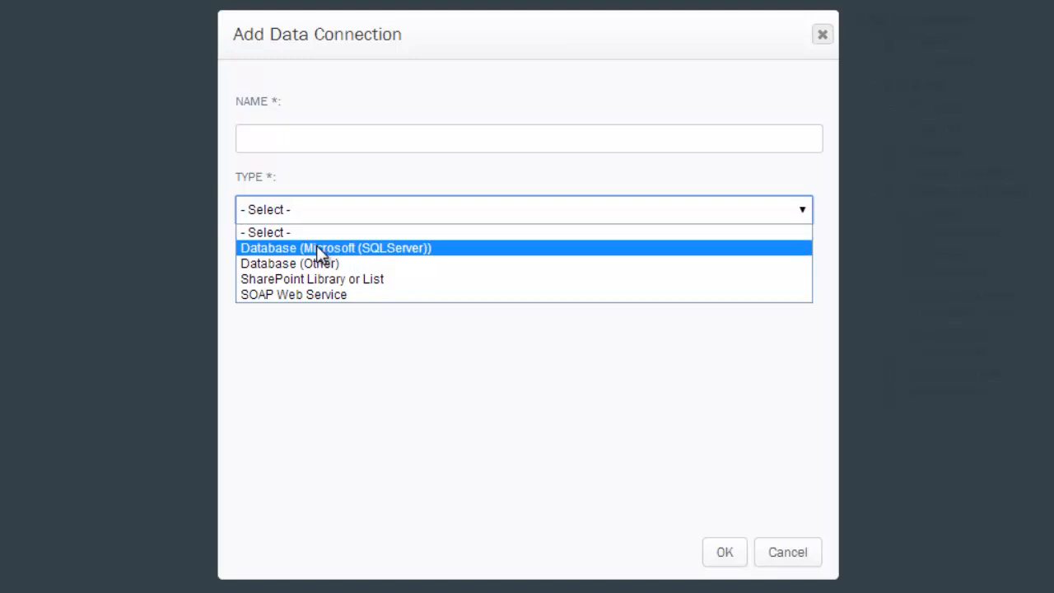
{"action": "left_click", "coordinate": [316, 247]}
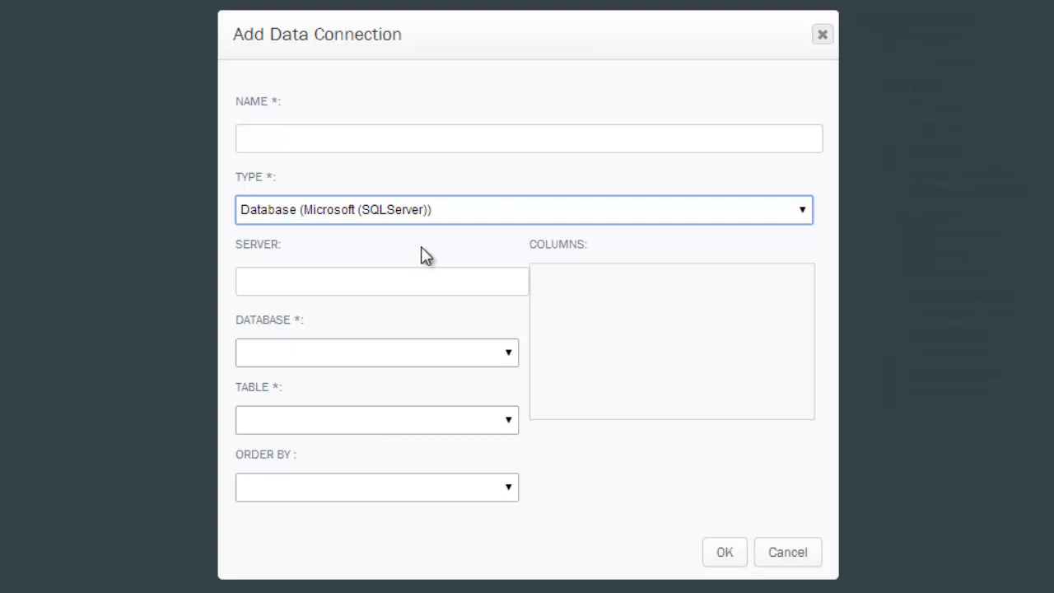
{"action": "left_click", "coordinate": [419, 217]}
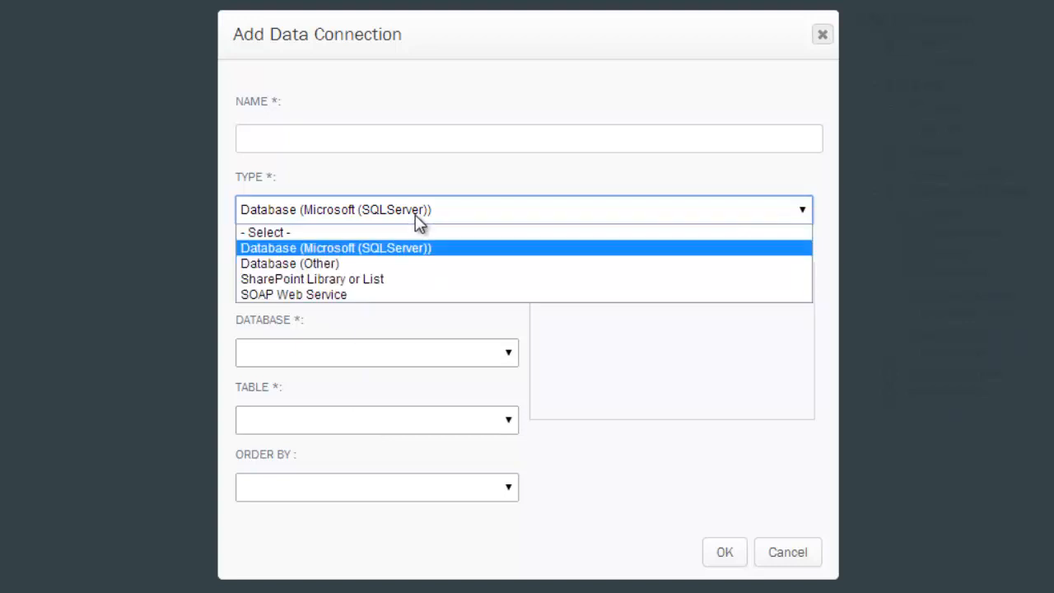
{"action": "left_click", "coordinate": [381, 280]}
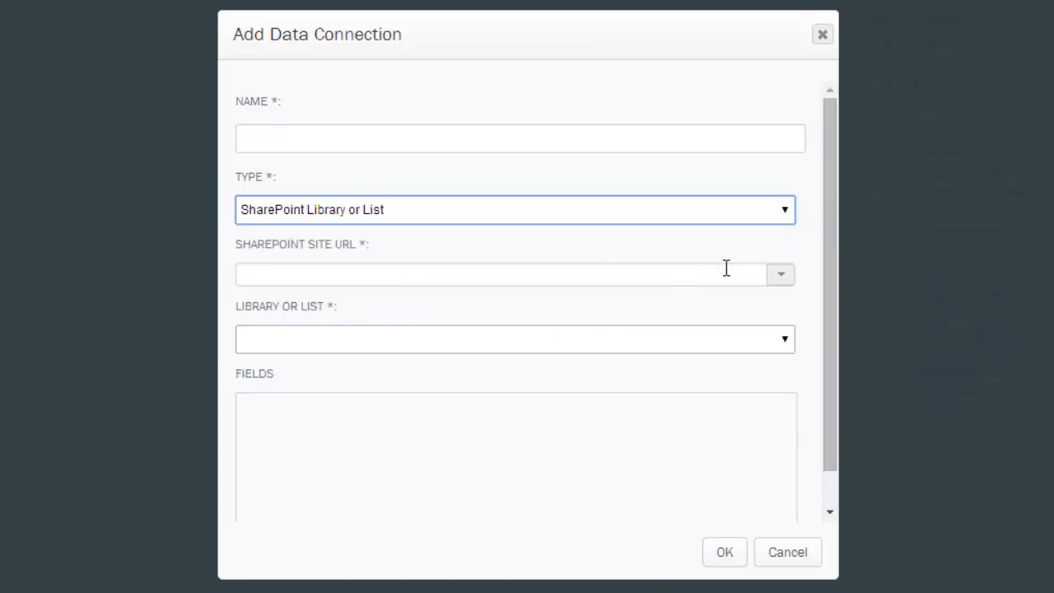
{"action": "left_click", "coordinate": [778, 282]}
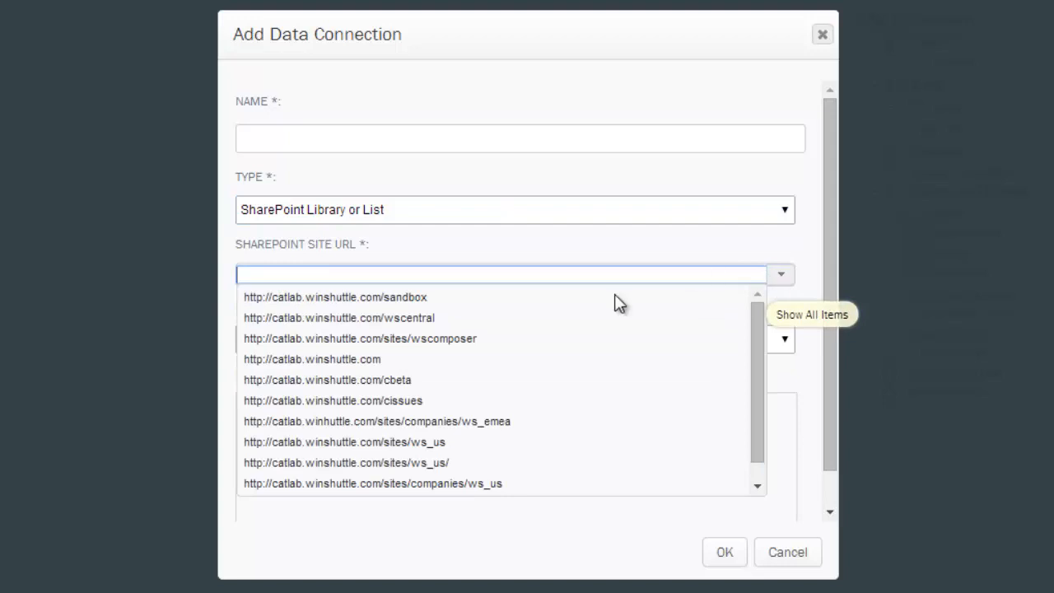
{"action": "left_click", "coordinate": [461, 360]}
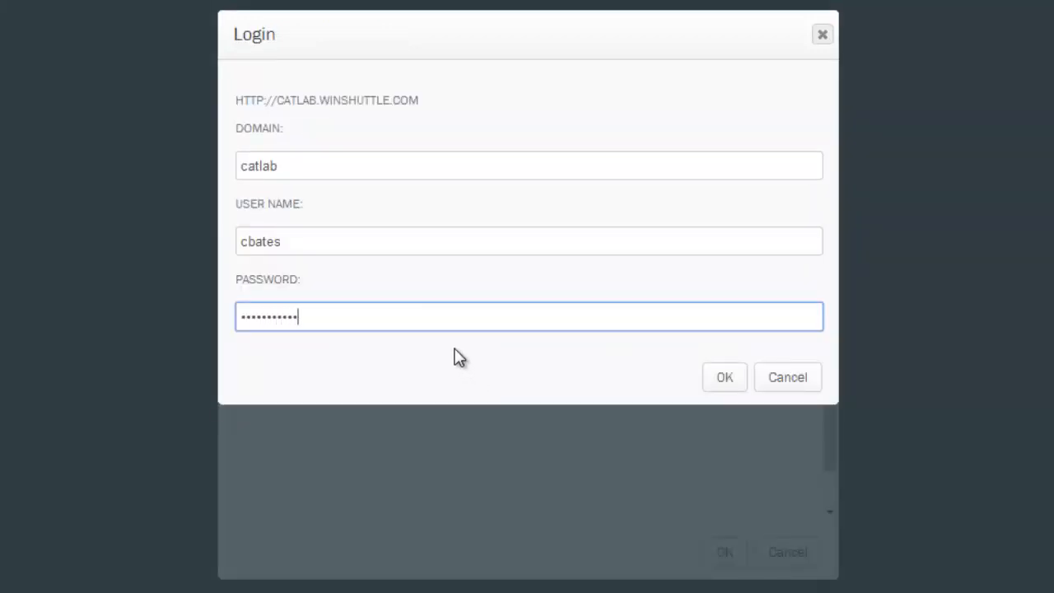
{"action": "left_click", "coordinate": [709, 378]}
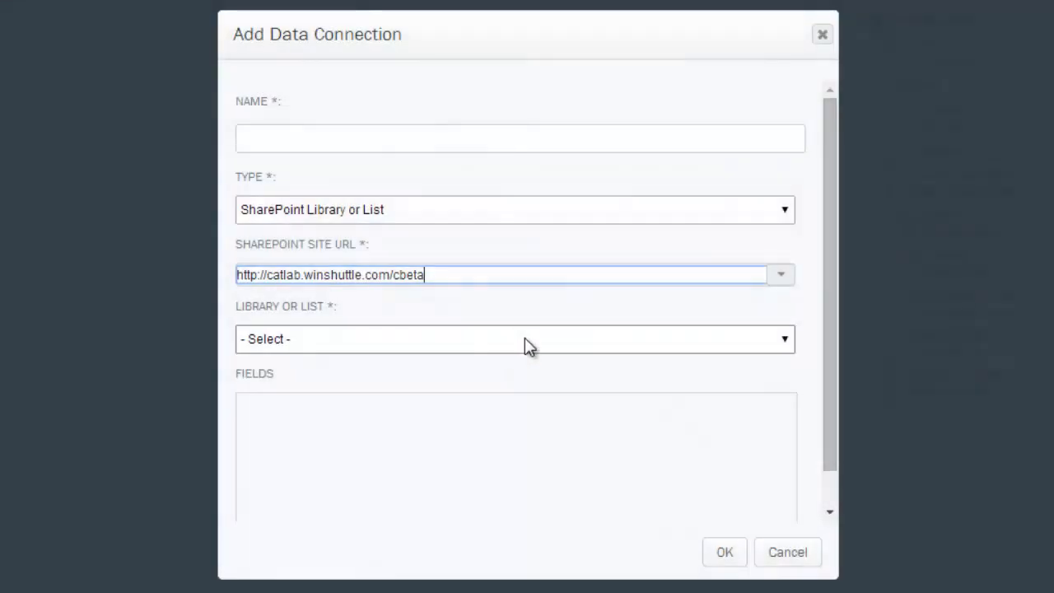
- Choose the Winshuttle Composer Version list, save the data connection, and continue to the transaction and query scripts
{"action": "left_click", "coordinate": [560, 338]}
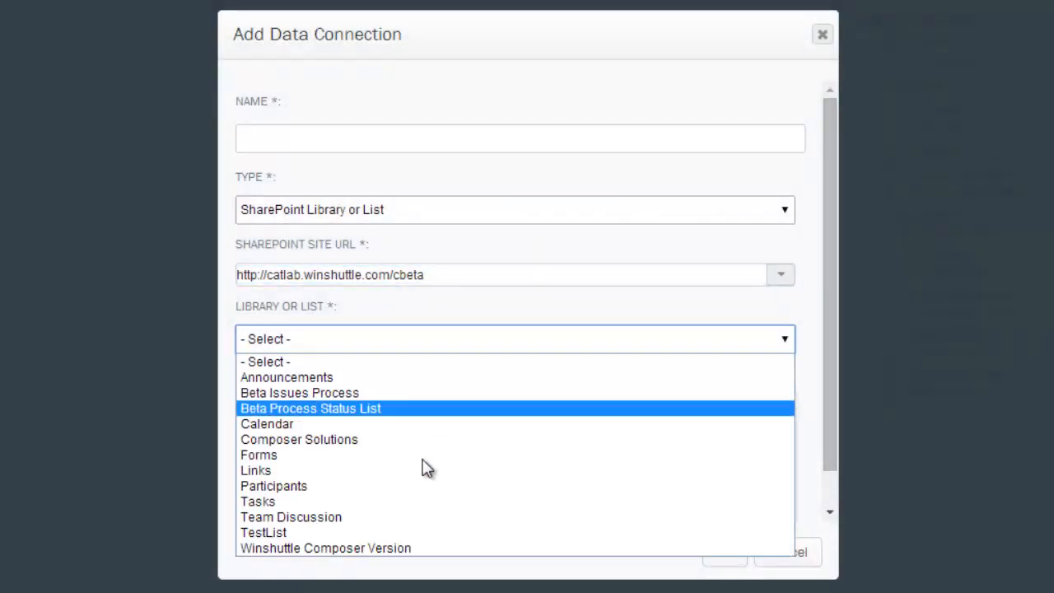
{"action": "left_click", "coordinate": [321, 550]}
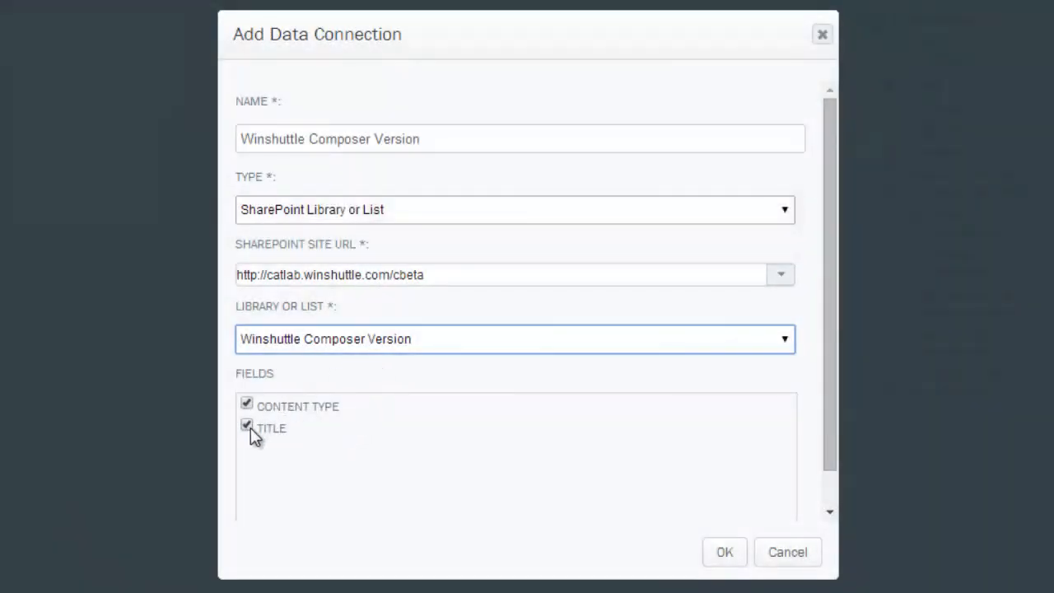
{"action": "left_click", "coordinate": [722, 554]}
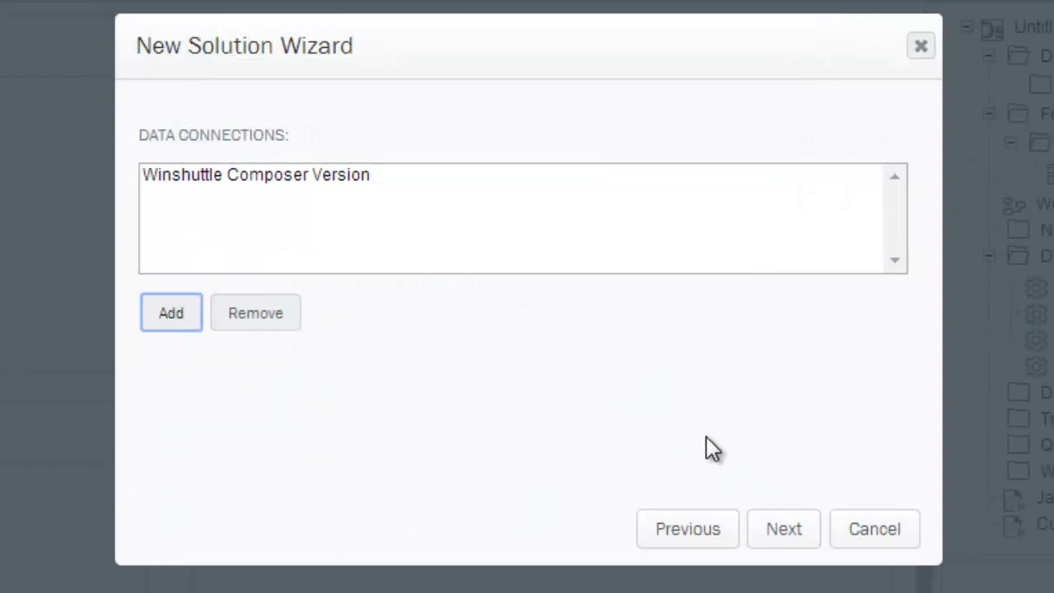
{"action": "left_click", "coordinate": [782, 534]}
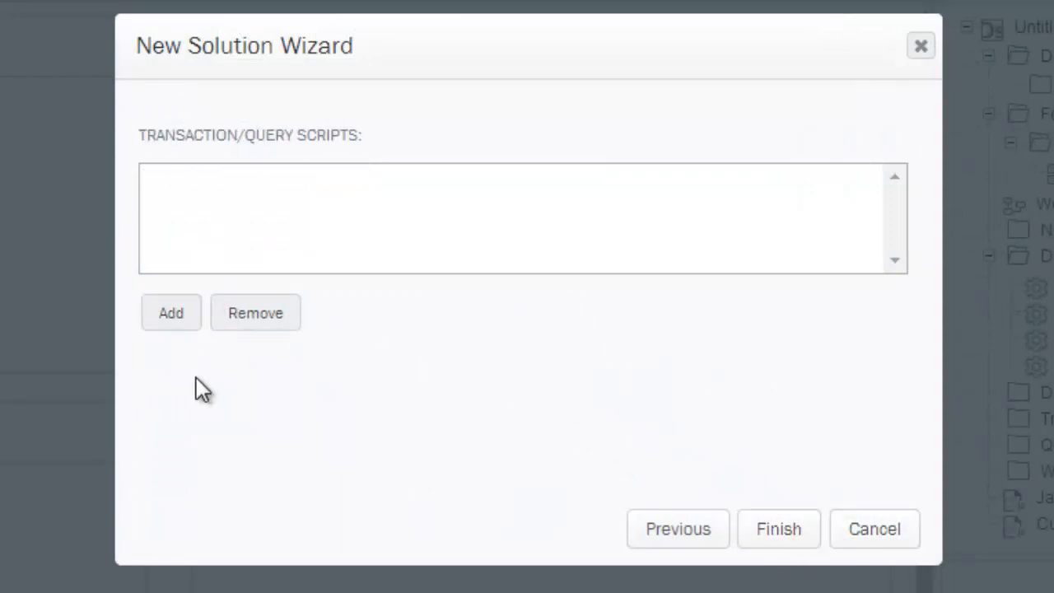
- Add the transaction script MM01-Brian-XML.TxR from the Documents library and continue to its field mapping
{"action": "left_click", "coordinate": [173, 314]}
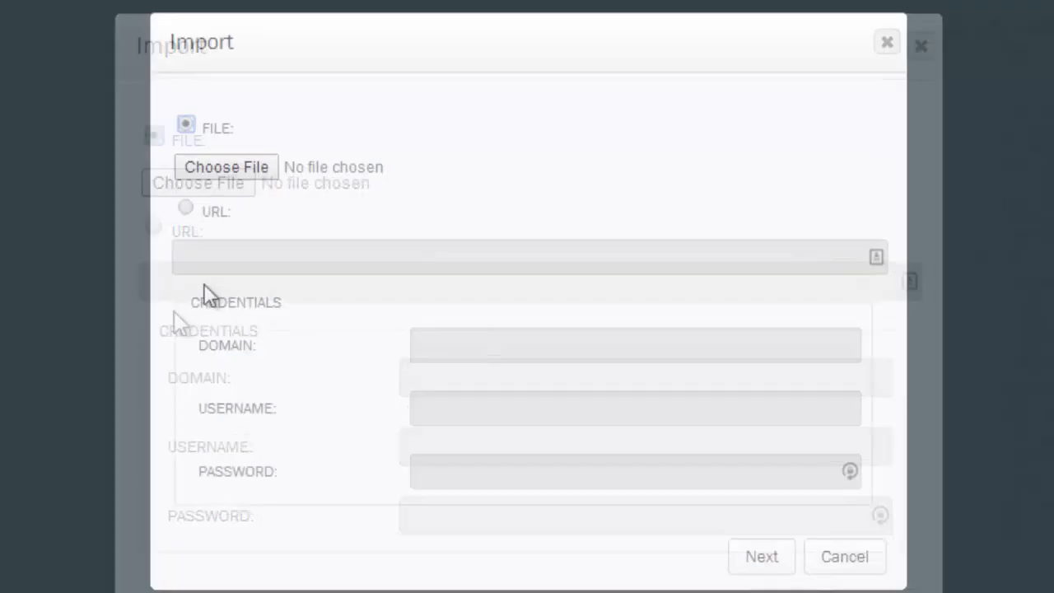
{"action": "left_click", "coordinate": [252, 152]}
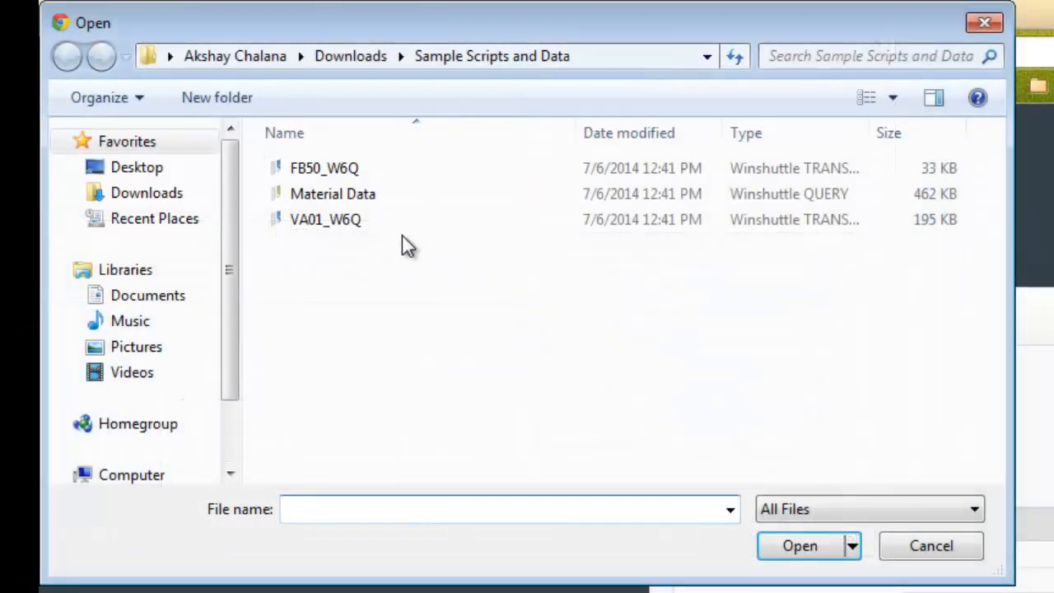
{"action": "left_click", "coordinate": [161, 296]}
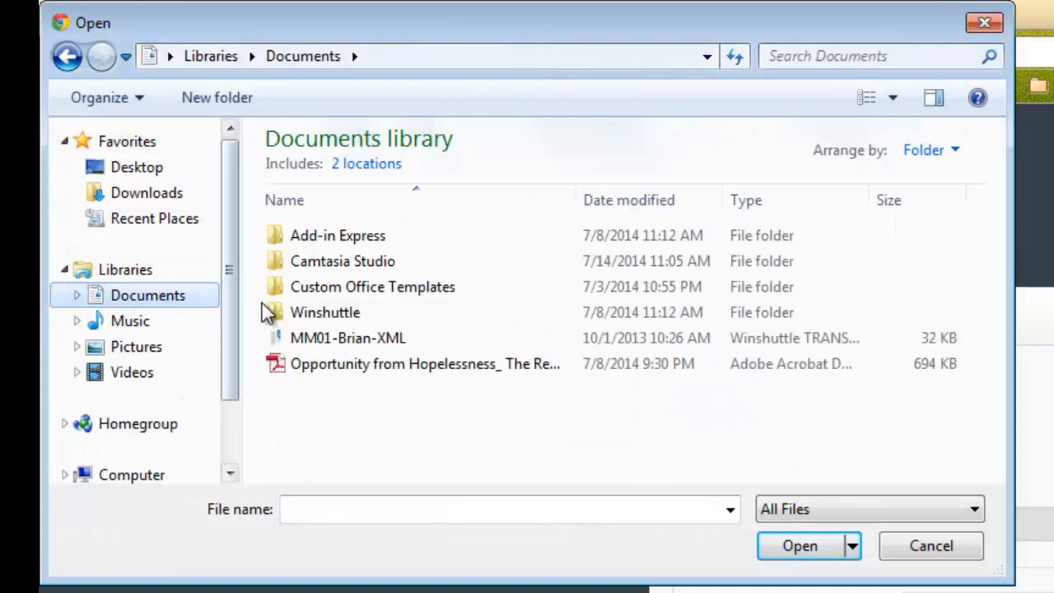
{"action": "left_click", "coordinate": [333, 338]}
{"action": "left_click", "coordinate": [803, 550]}
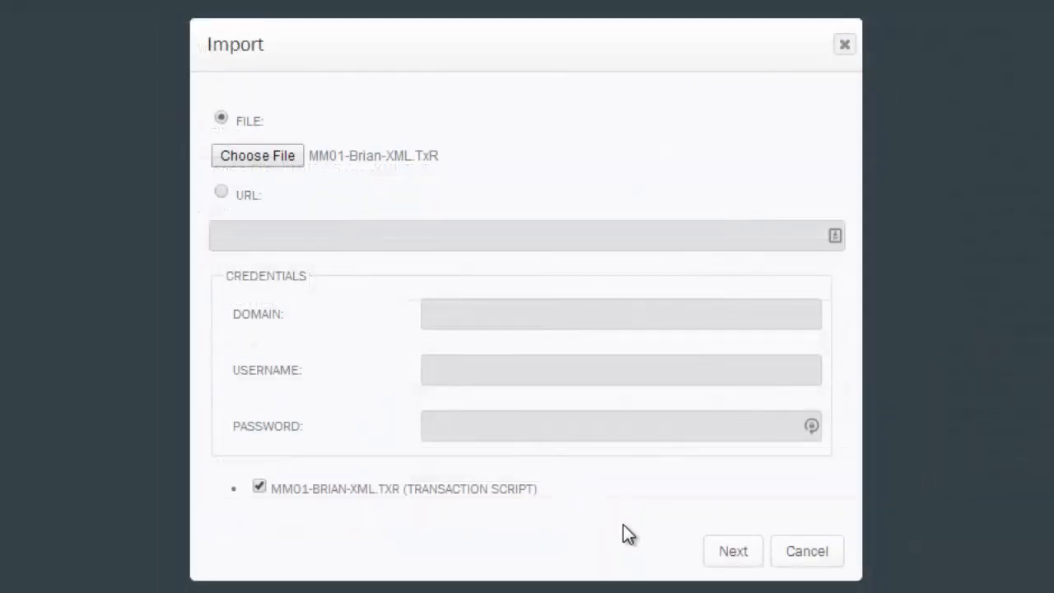
{"action": "left_click", "coordinate": [713, 549]}
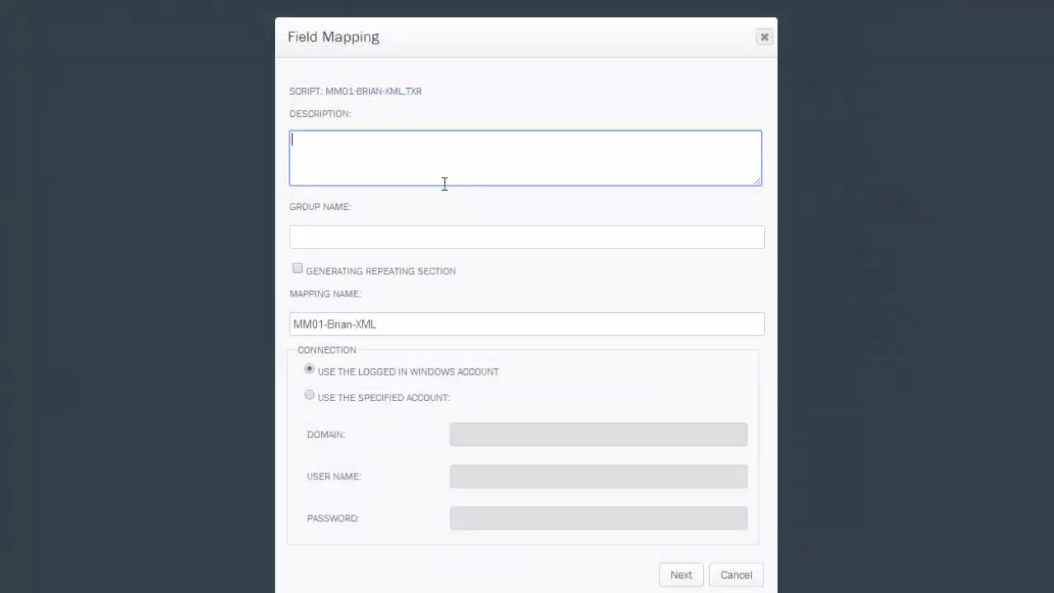
- Set the field mapping's group name to Demo, complete the mapping, and finish the New Solution Wizard
{"action": "left_click", "coordinate": [393, 226]}
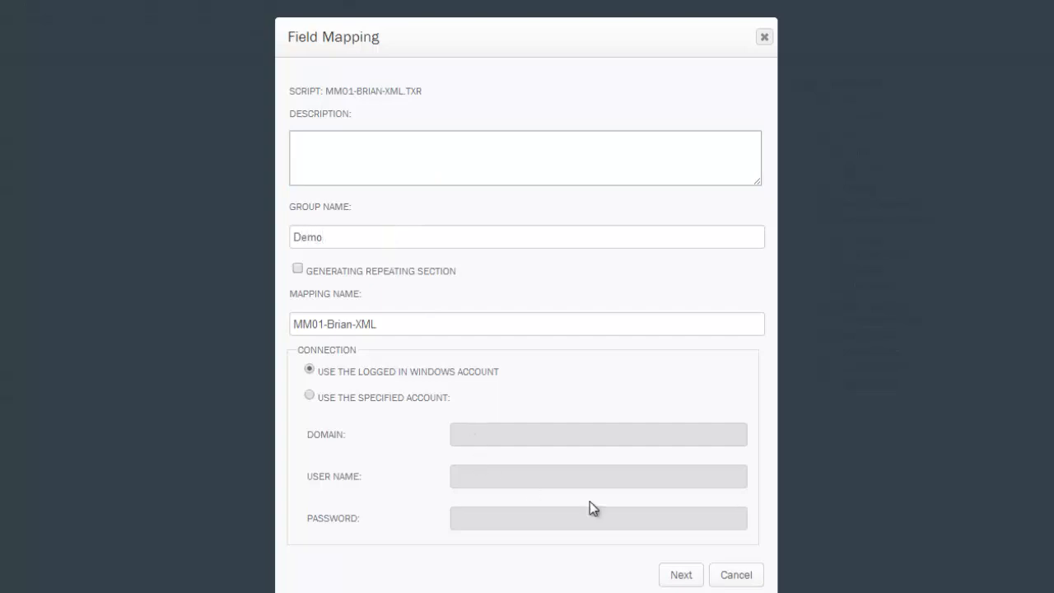
{"action": "left_click", "coordinate": [681, 576]}
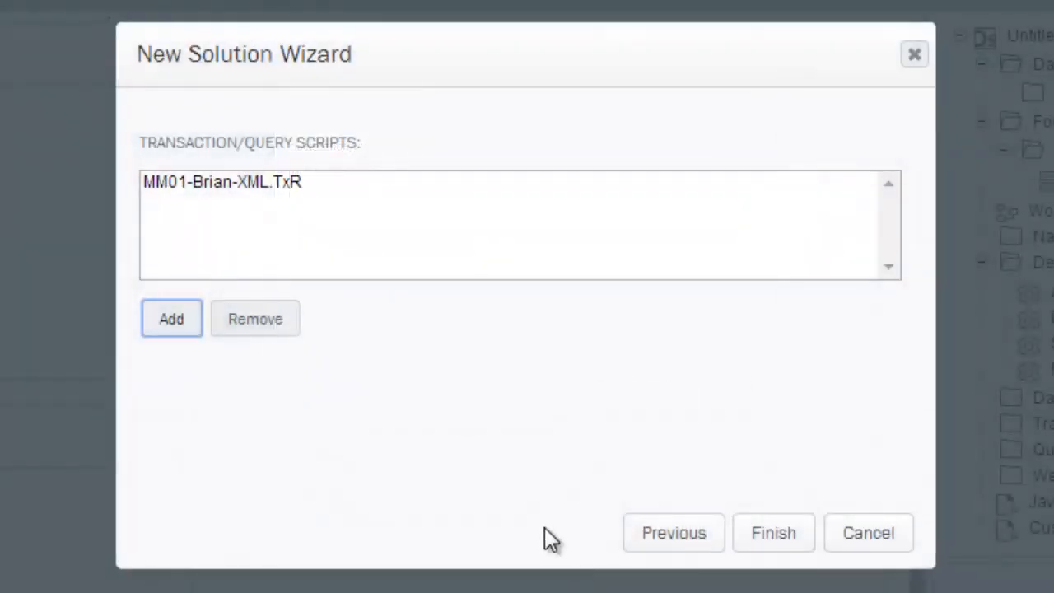
{"action": "left_click", "coordinate": [789, 550]}
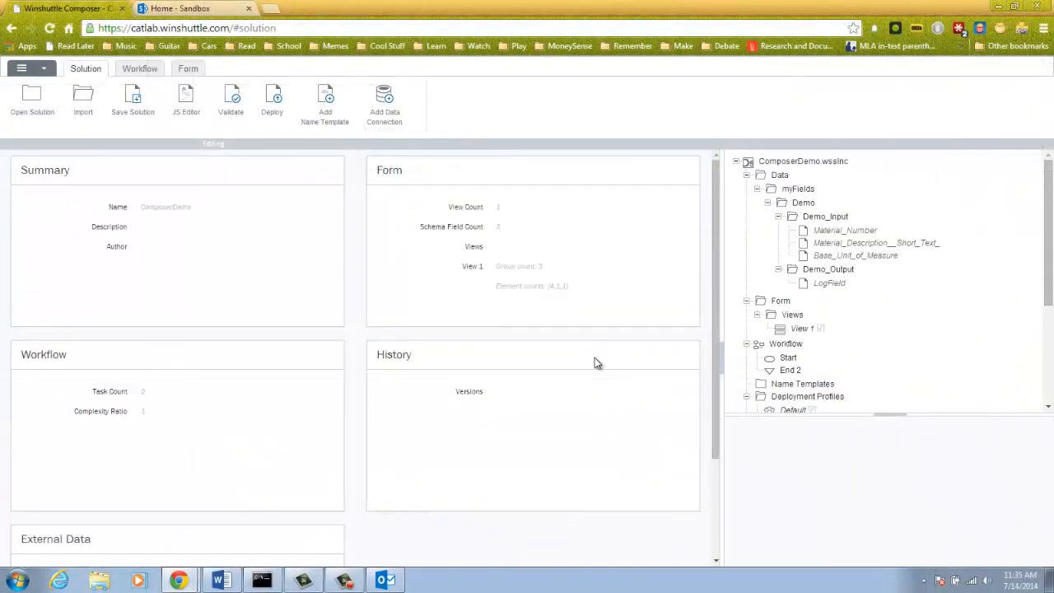
- Examine the generated form's button properties and the participant settings of the Manager and Director swimlanes in the workflow
{"action": "left_click", "coordinate": [188, 70]}
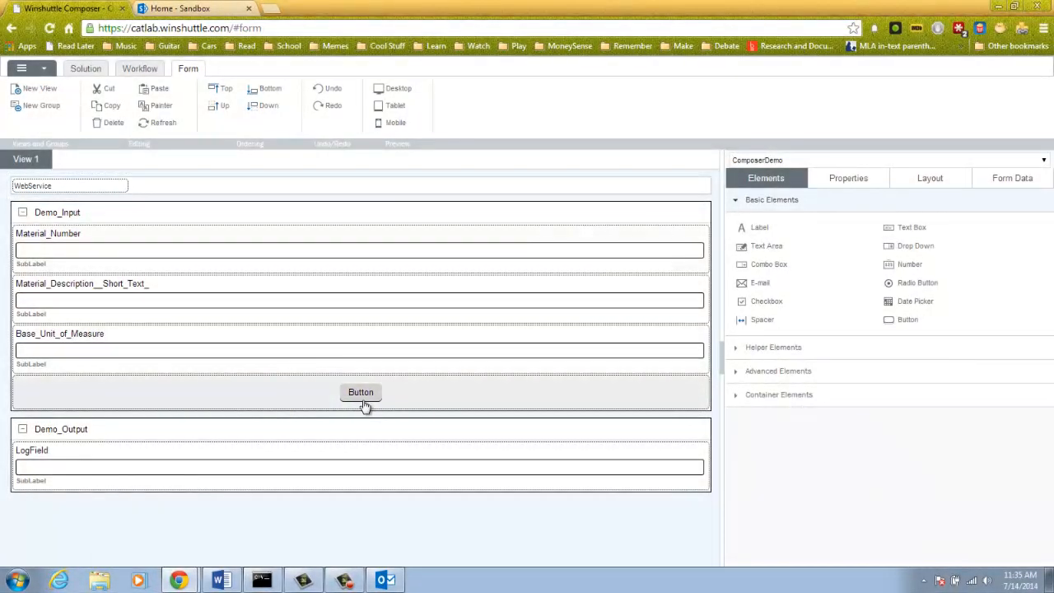
{"action": "left_click", "coordinate": [365, 404]}
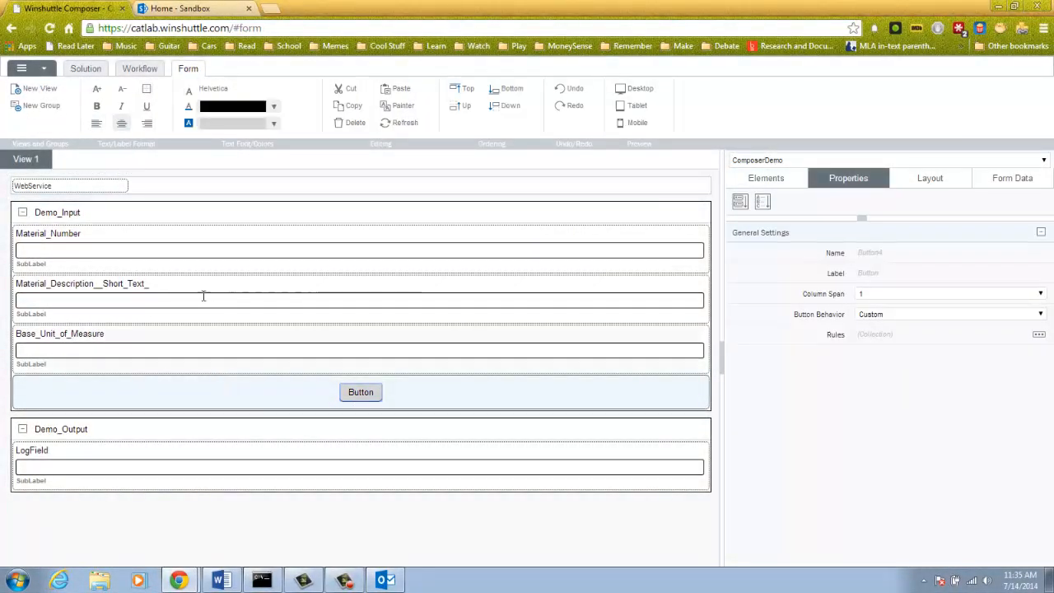
{"action": "left_click", "coordinate": [140, 69]}
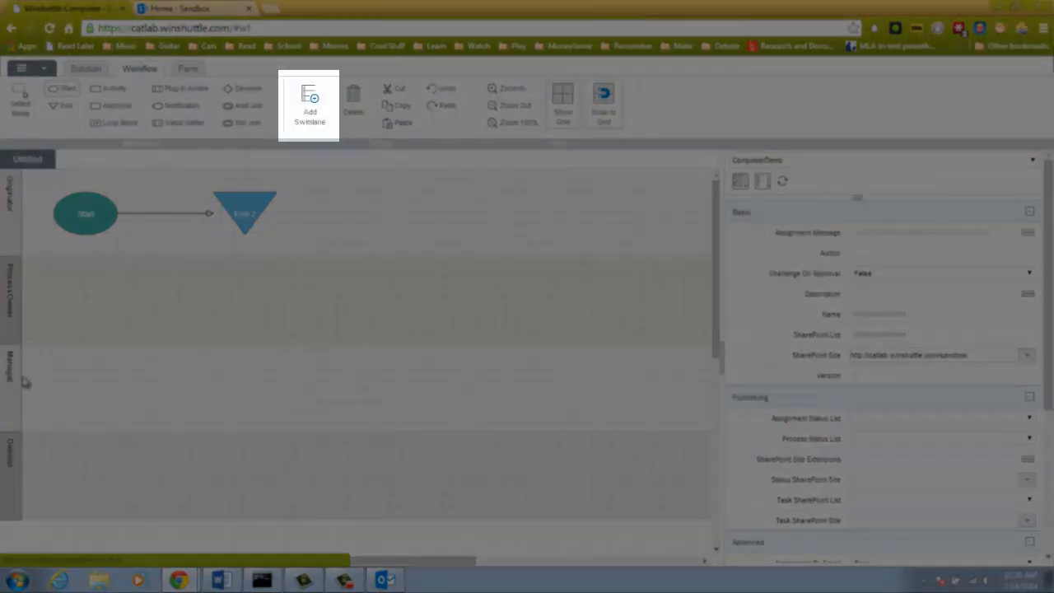
{"action": "left_click", "coordinate": [12, 393]}
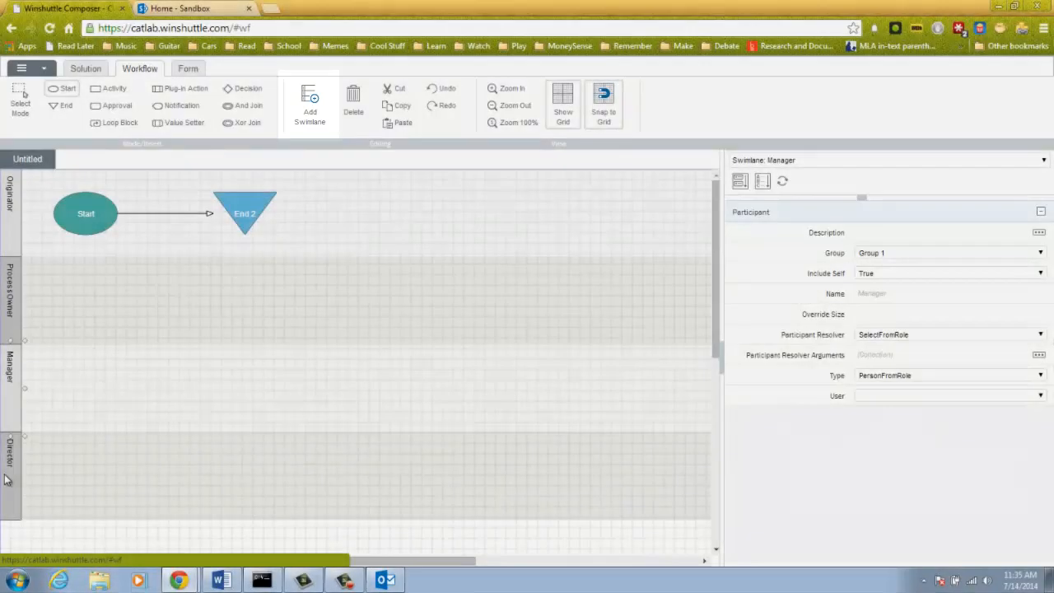
{"action": "left_click", "coordinate": [7, 480]}
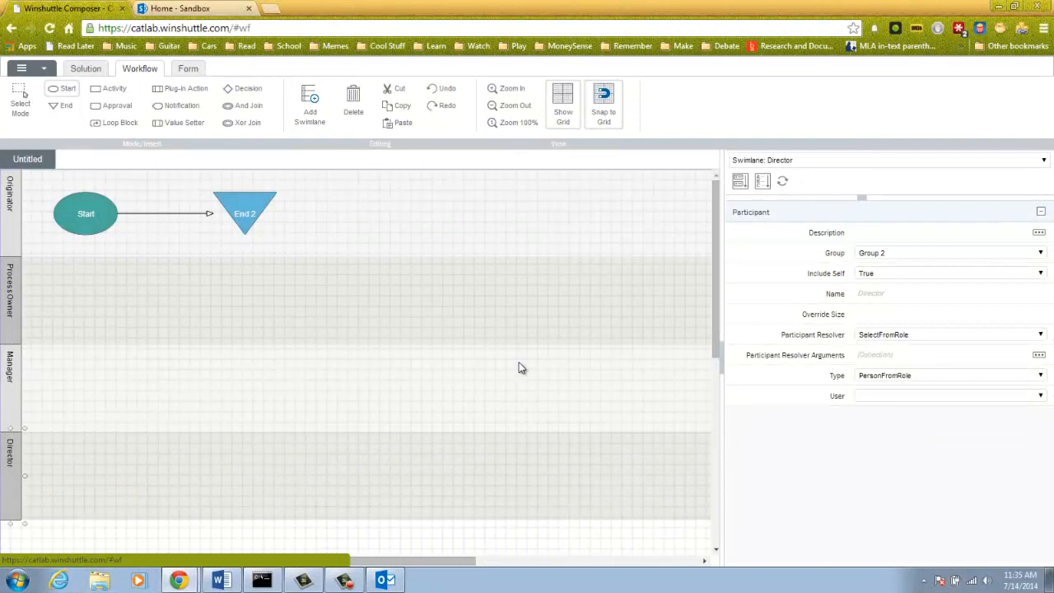
- Save the solution as a Solution XML Document named ComposerDemo.wsslnc to the sandbox workflow site, overwriting the existing copy
{"action": "left_click", "coordinate": [86, 70]}
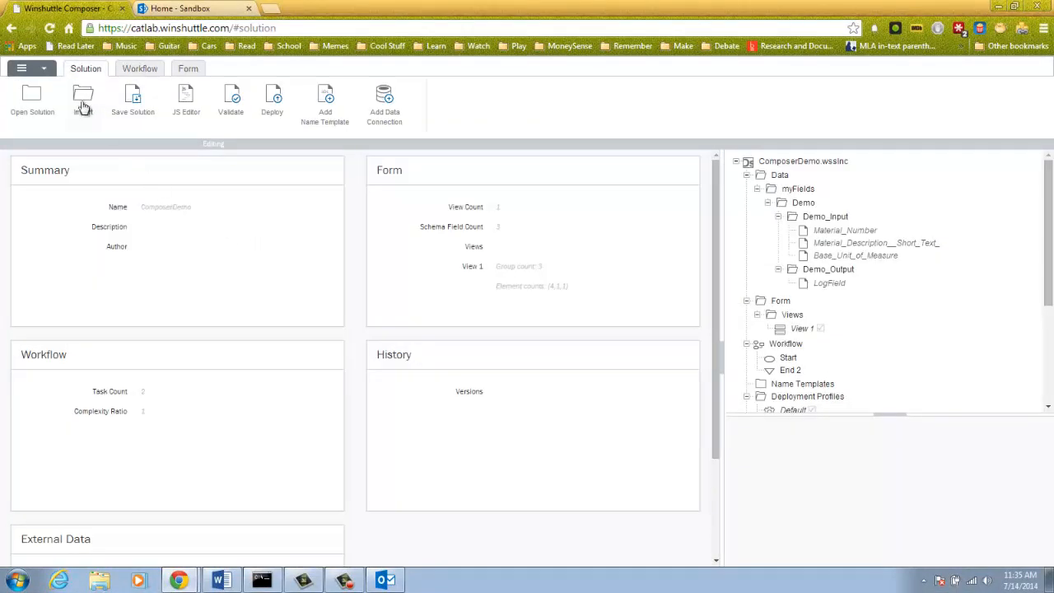
{"action": "left_click", "coordinate": [35, 76]}
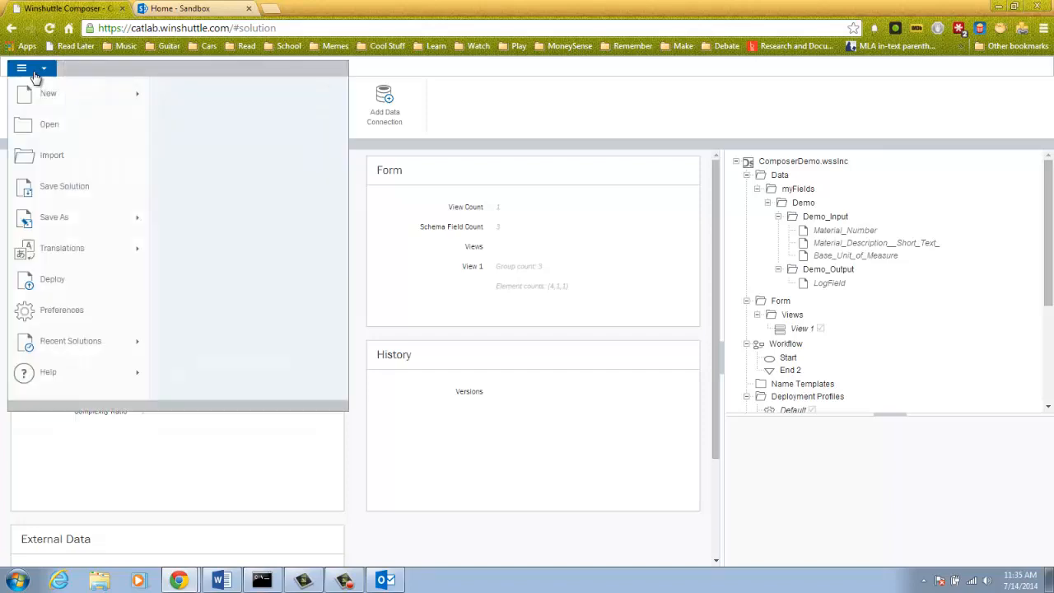
{"action": "mouse_move", "coordinate": [59, 219]}
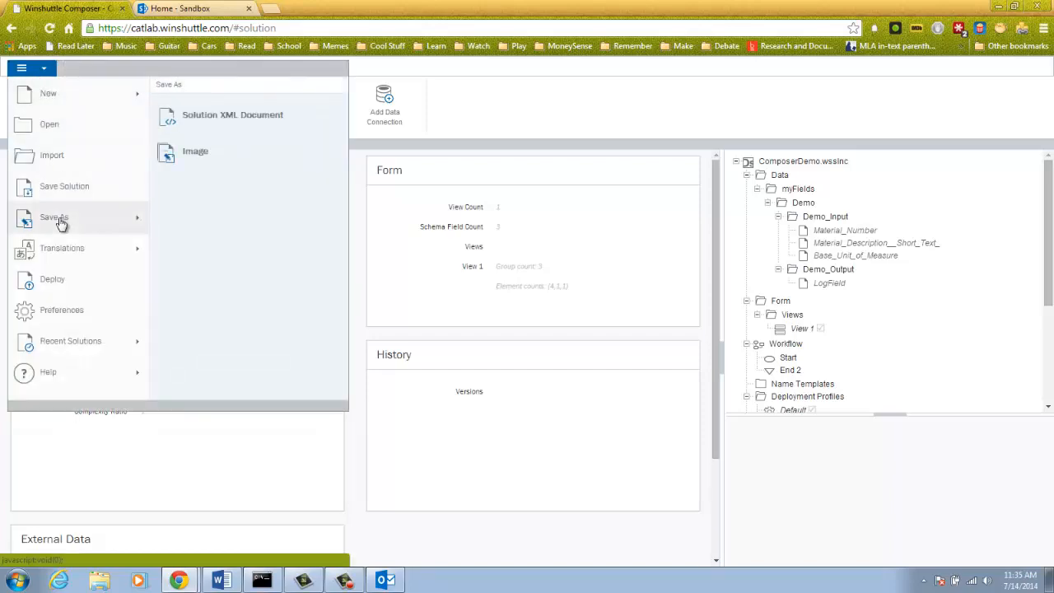
{"action": "left_click", "coordinate": [239, 123]}
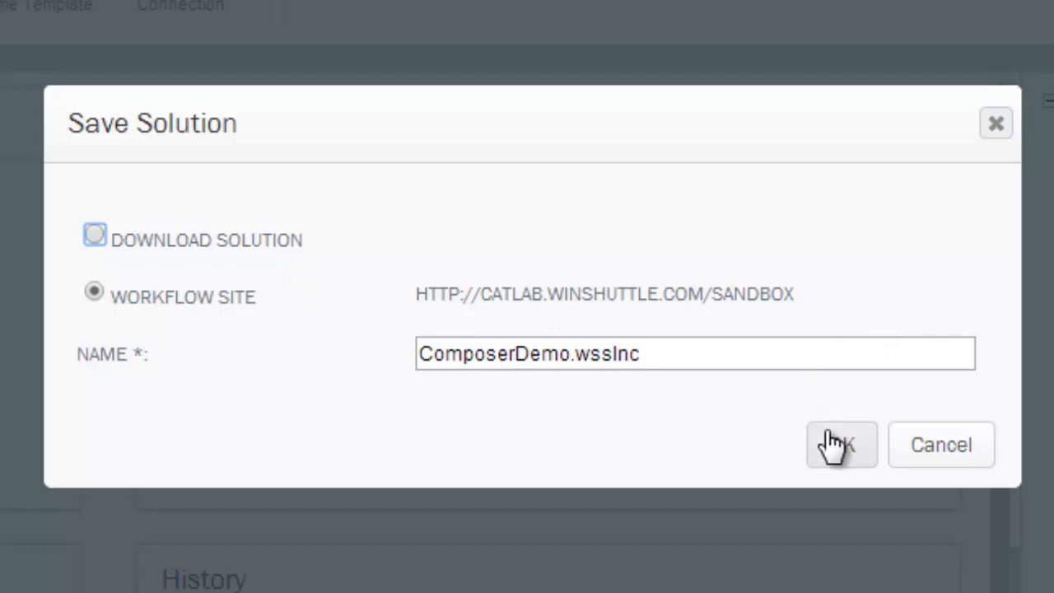
{"action": "left_click", "coordinate": [853, 445]}
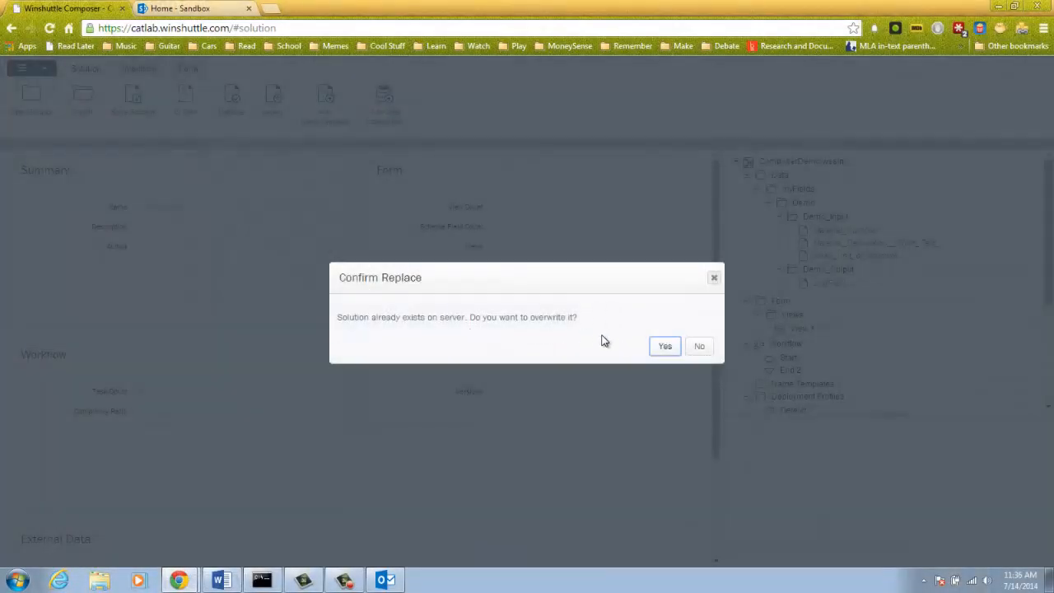
{"action": "left_click", "coordinate": [665, 347]}
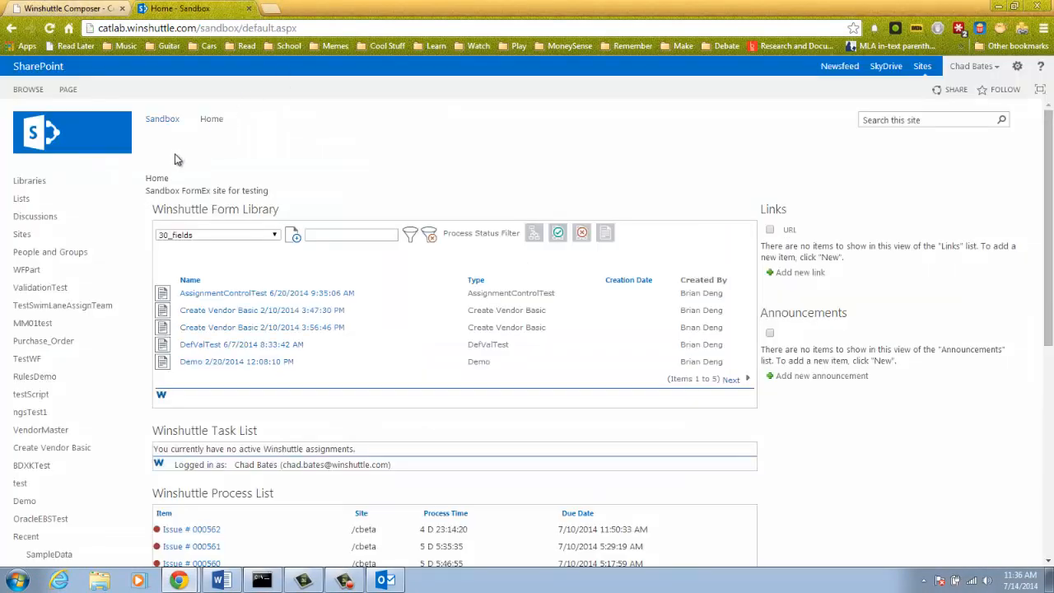
- On the SharePoint Sandbox site, open the Composer Solutions library and review the version history of ComposerDemo
{"action": "left_click", "coordinate": [24, 205]}
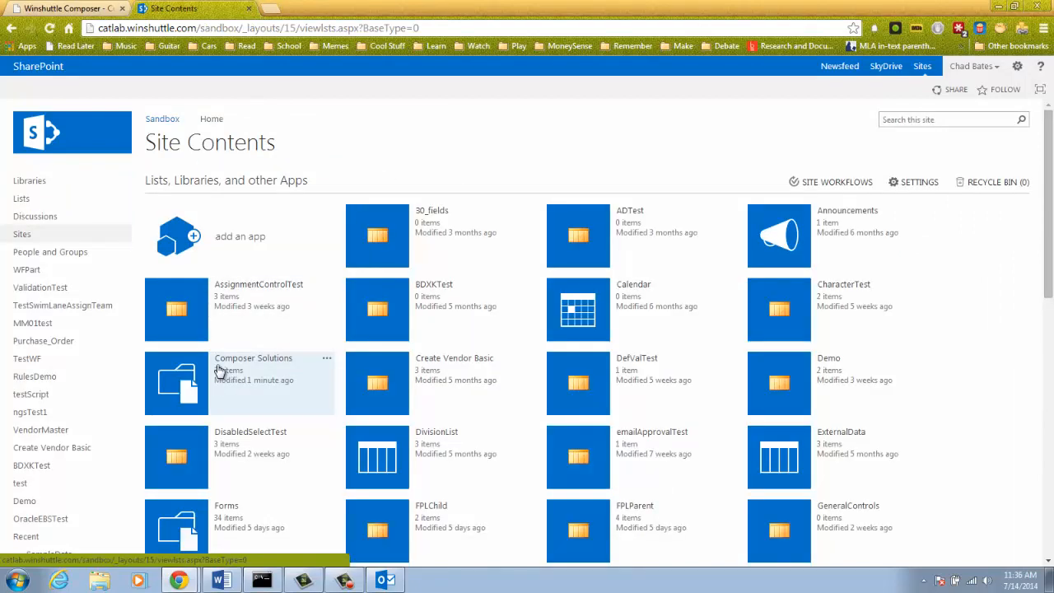
{"action": "mouse_move", "coordinate": [219, 370]}
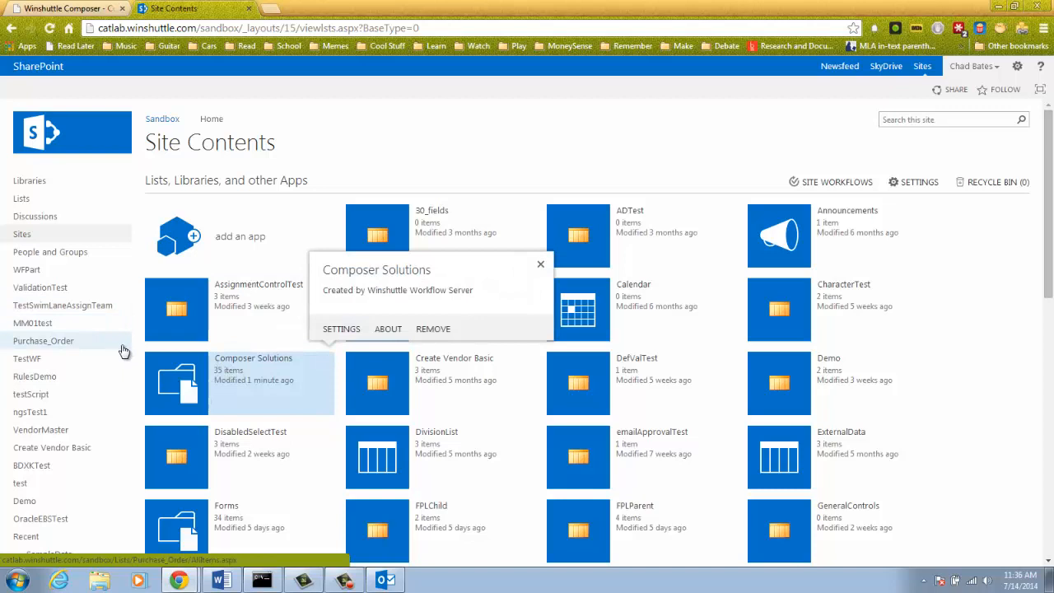
{"action": "left_click", "coordinate": [222, 369]}
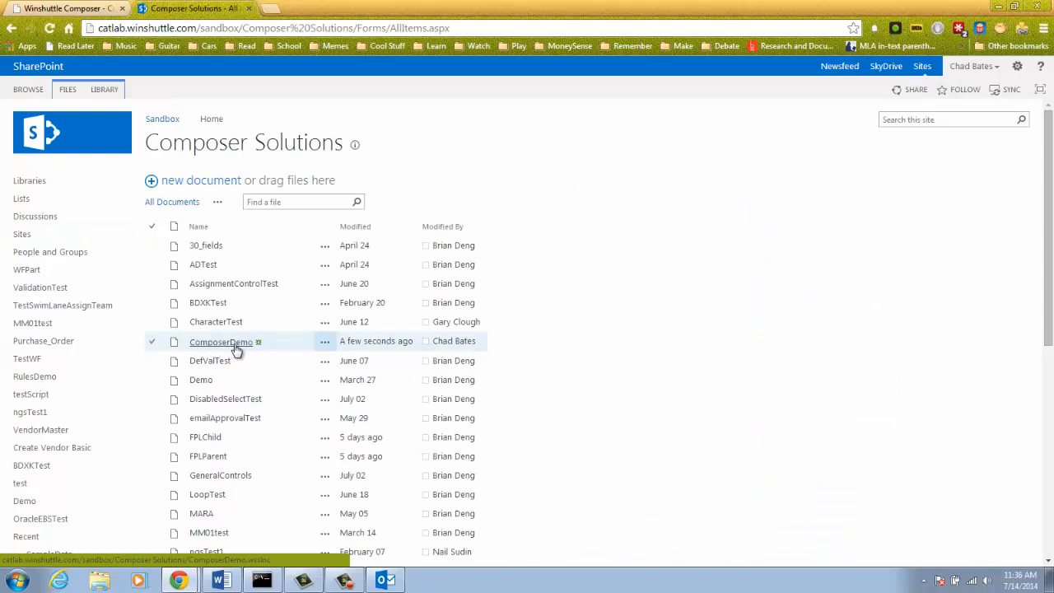
{"action": "left_click", "coordinate": [326, 341]}
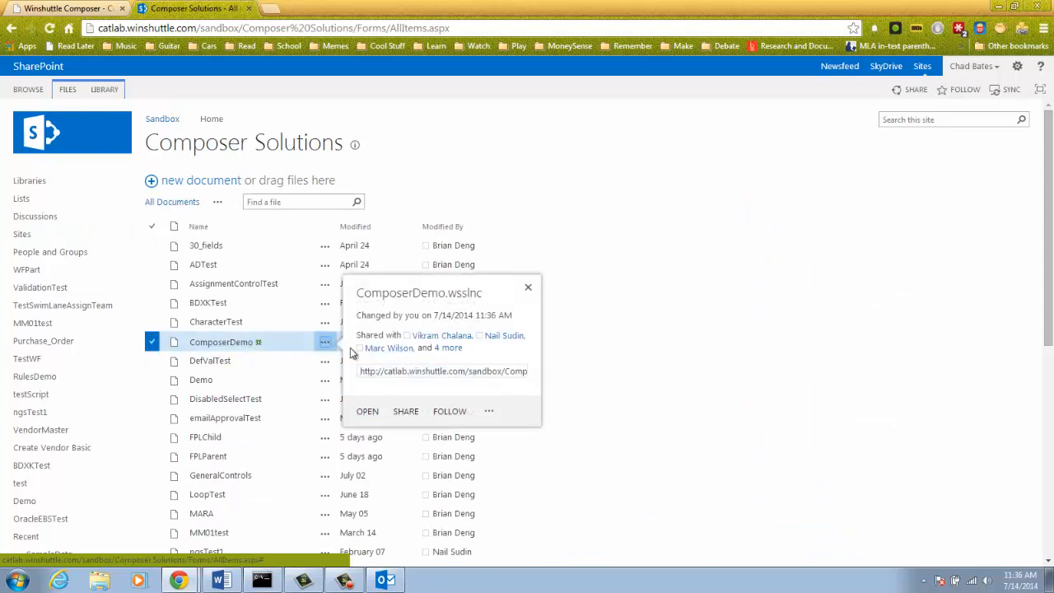
{"action": "left_click", "coordinate": [490, 413]}
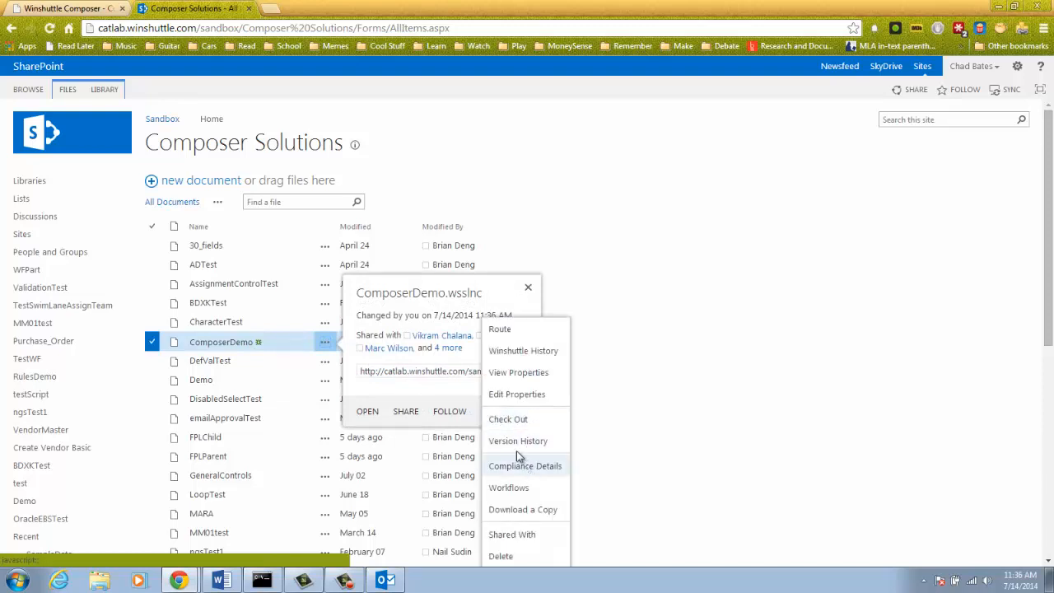
{"action": "left_click", "coordinate": [517, 443]}
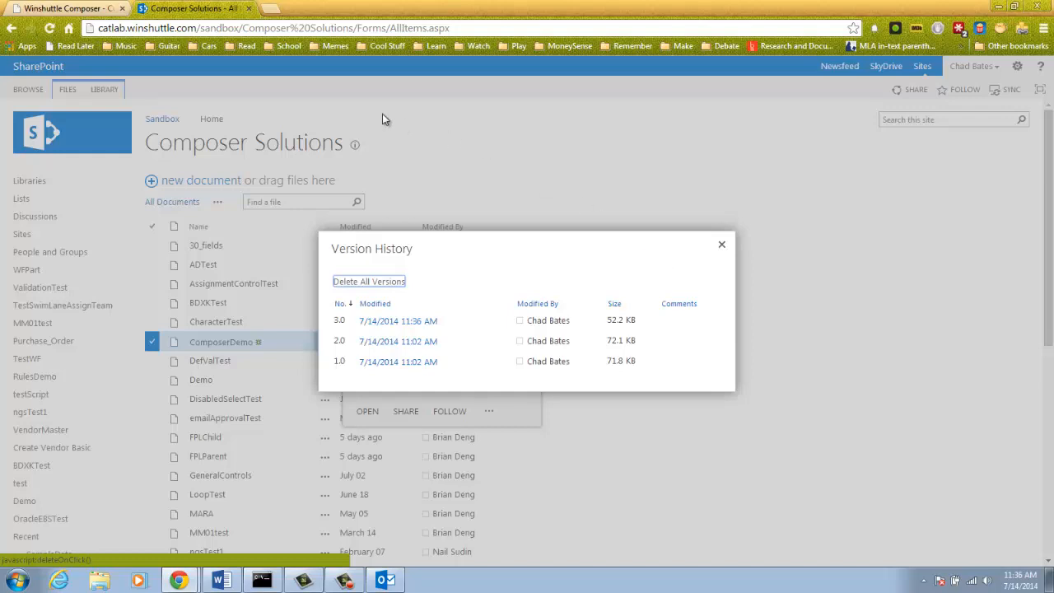
{"action": "left_click", "coordinate": [722, 245]}
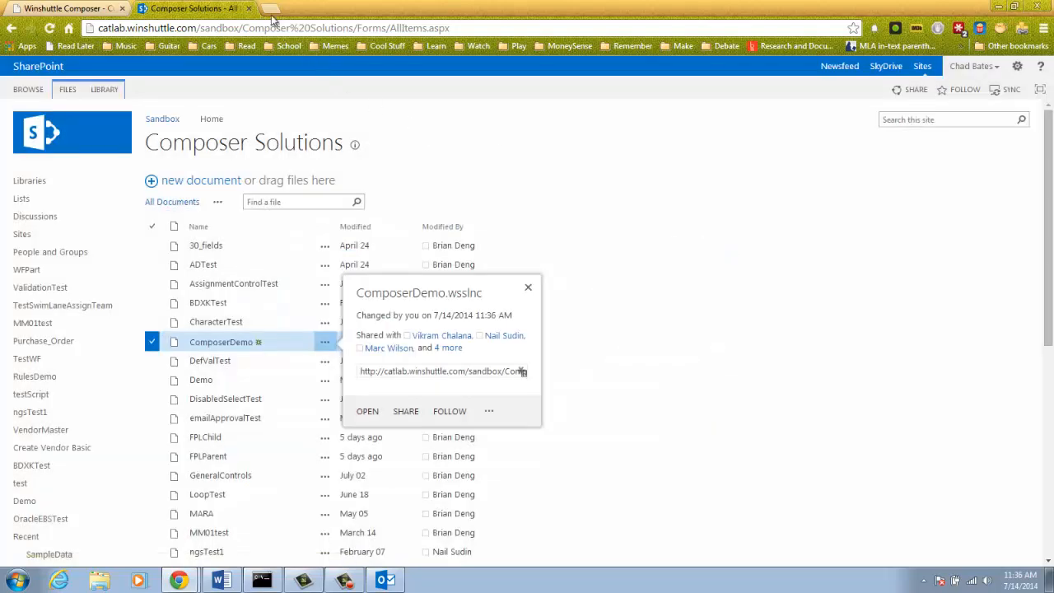
{"action": "left_click", "coordinate": [49, 8]}
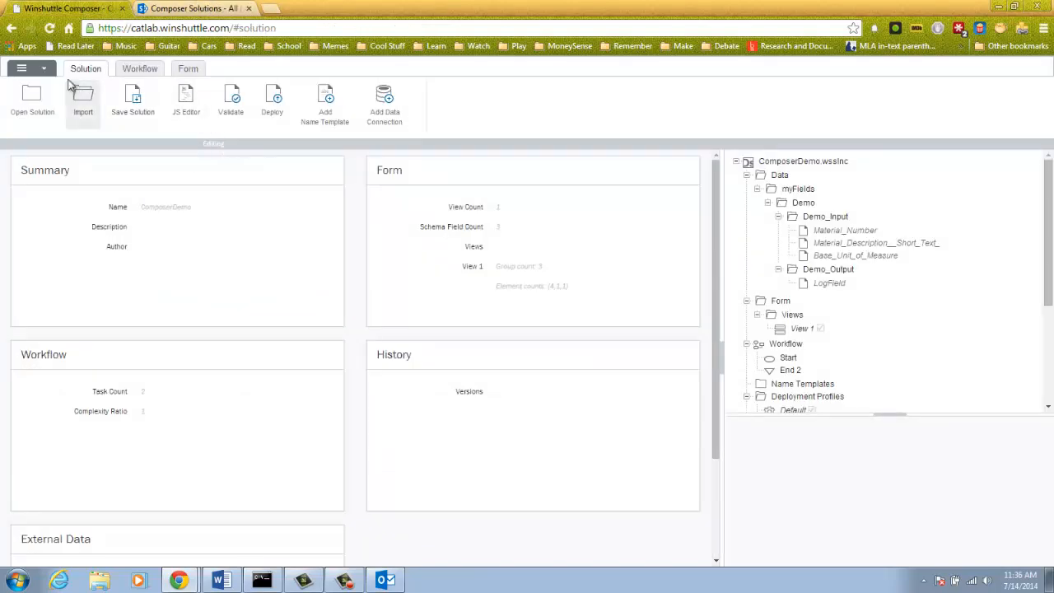
{"action": "left_click", "coordinate": [43, 70]}
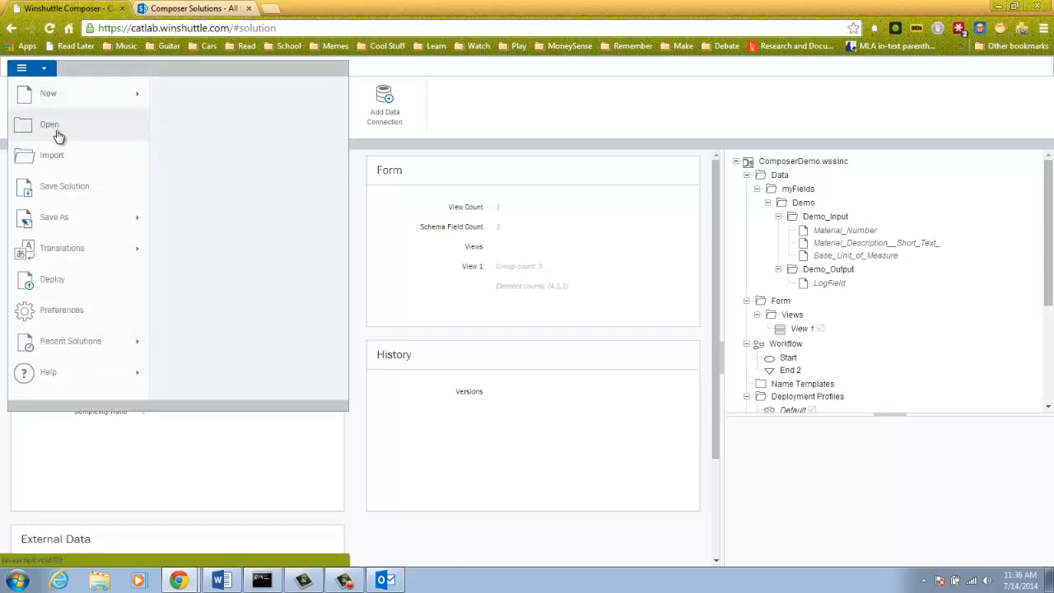
{"action": "left_click", "coordinate": [55, 127]}
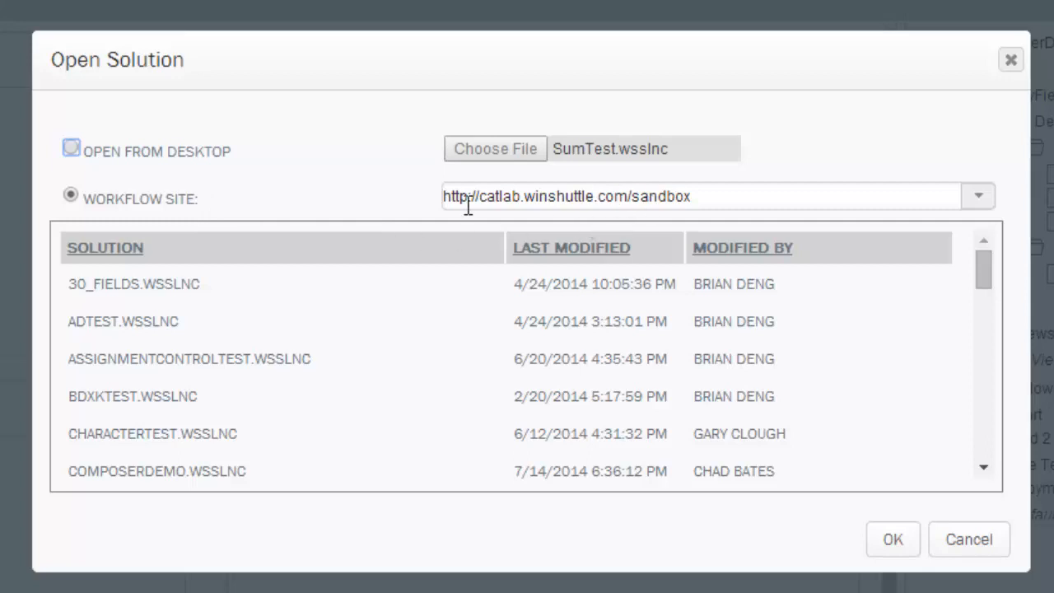
{"action": "left_click", "coordinate": [980, 198]}
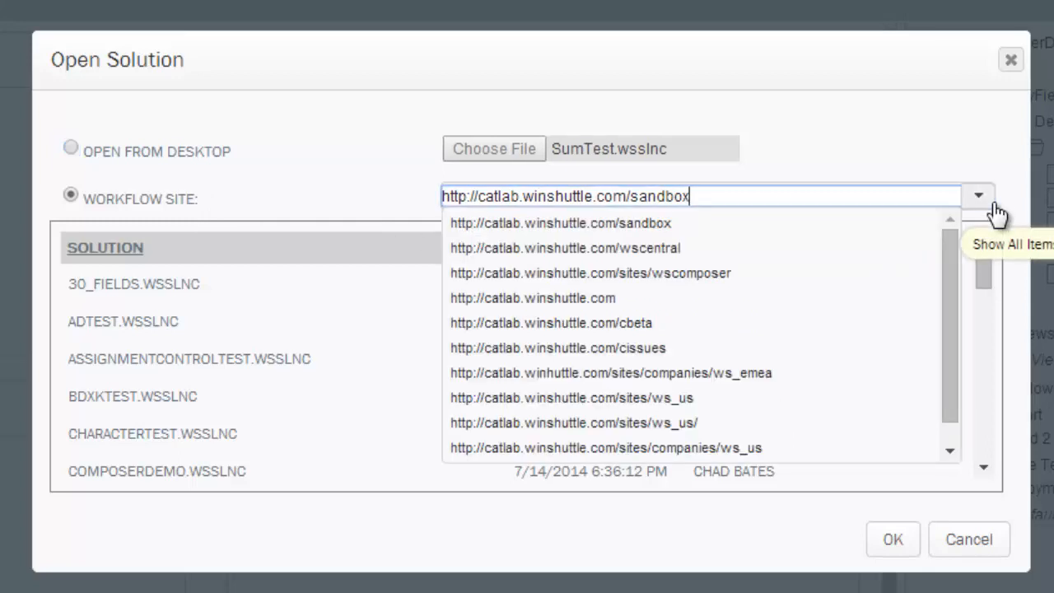
{"action": "left_click", "coordinate": [980, 197]}
{"action": "left_click_drag", "start_coordinate": [986, 256], "coordinate": [986, 263]}
{"action": "left_click", "coordinate": [217, 449]}
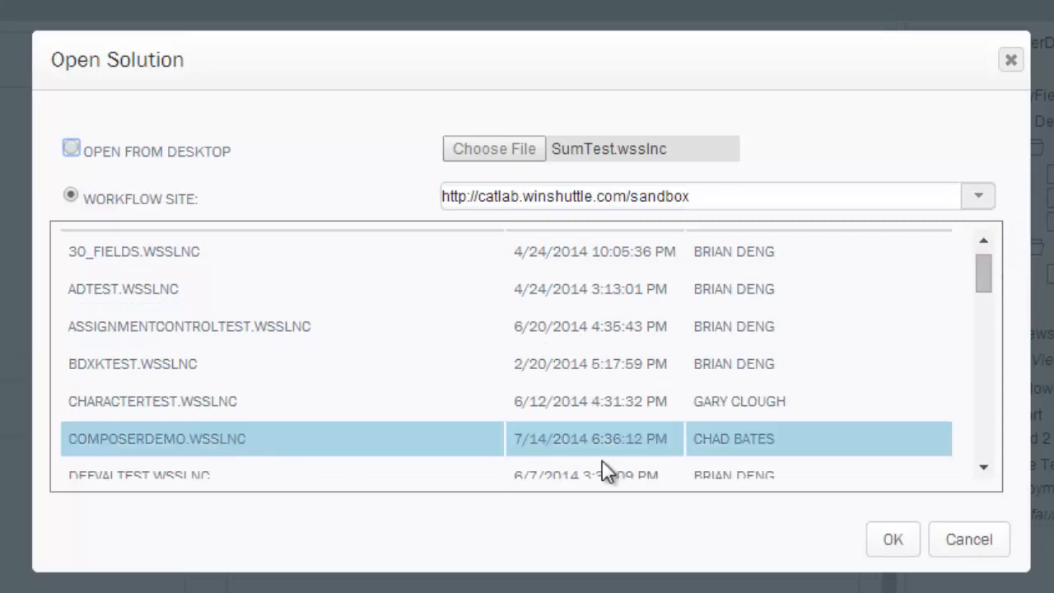
{"action": "left_click", "coordinate": [886, 539]}
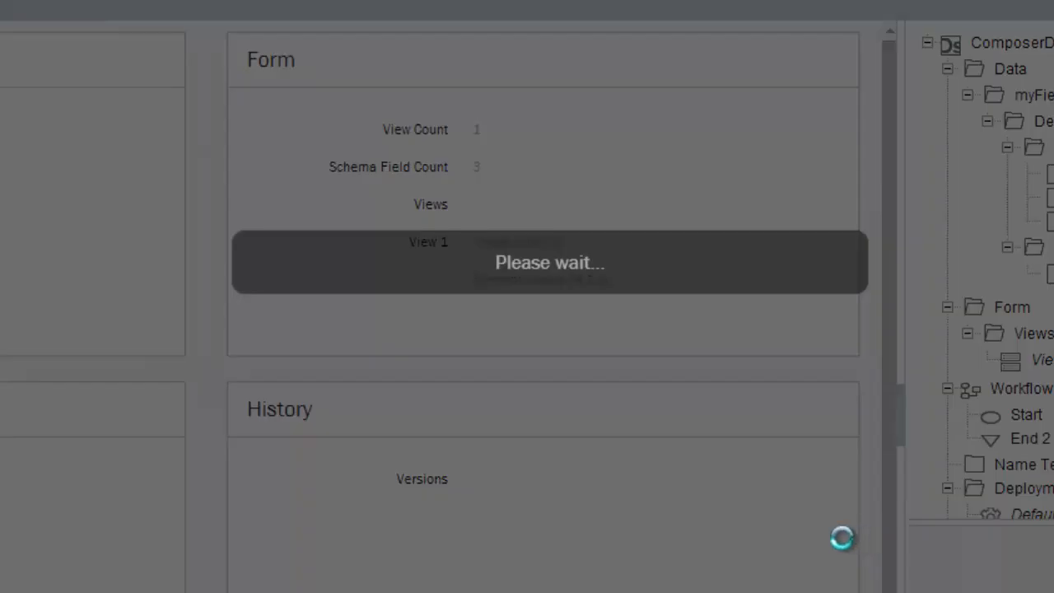